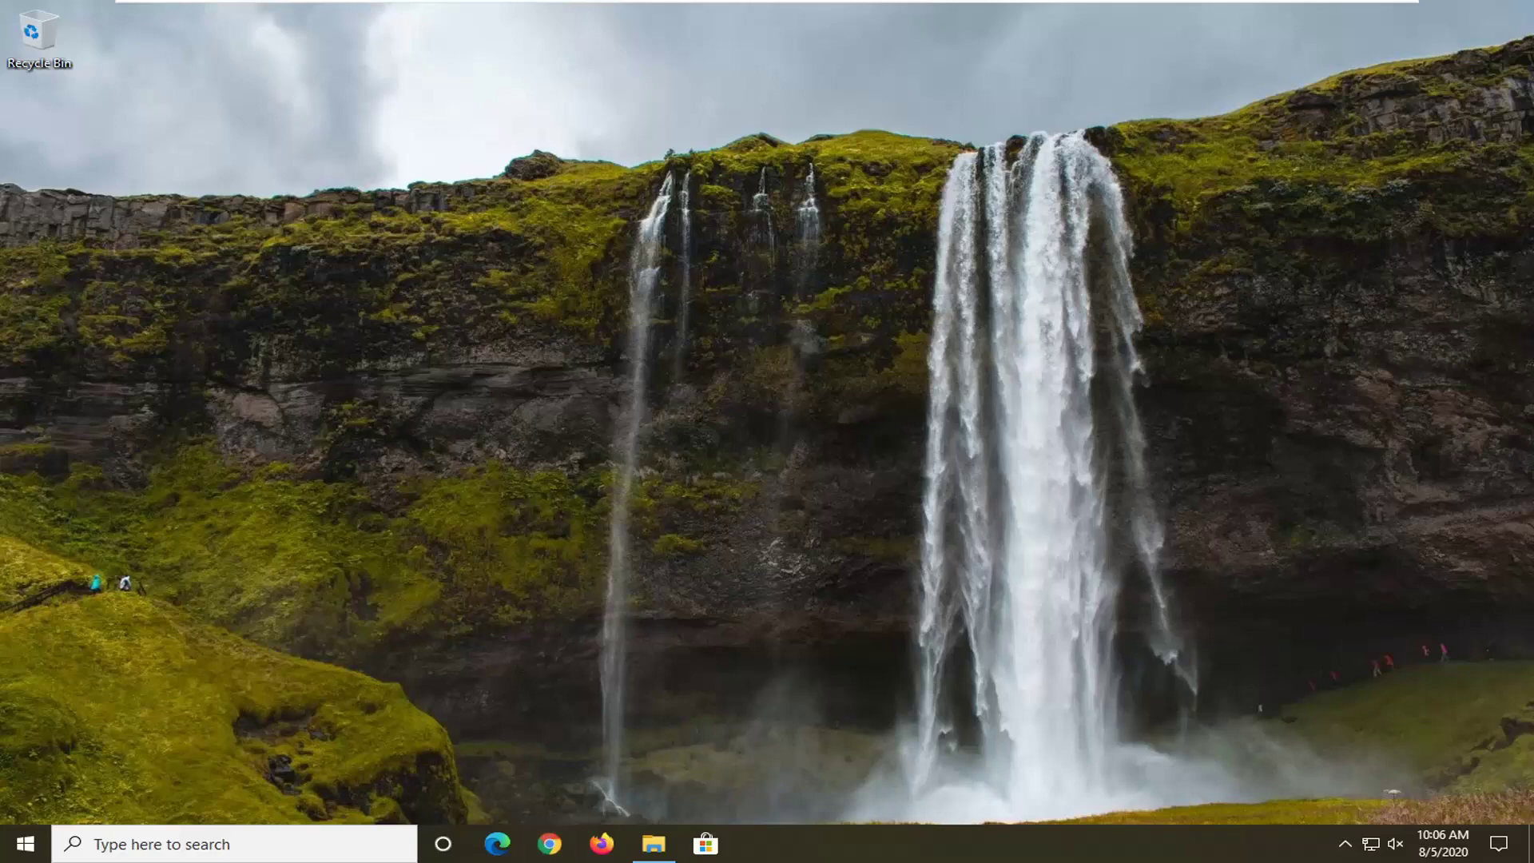
Open Google Chrome and go to google.com.
{"action": "left_click", "coordinate": [550, 844]}
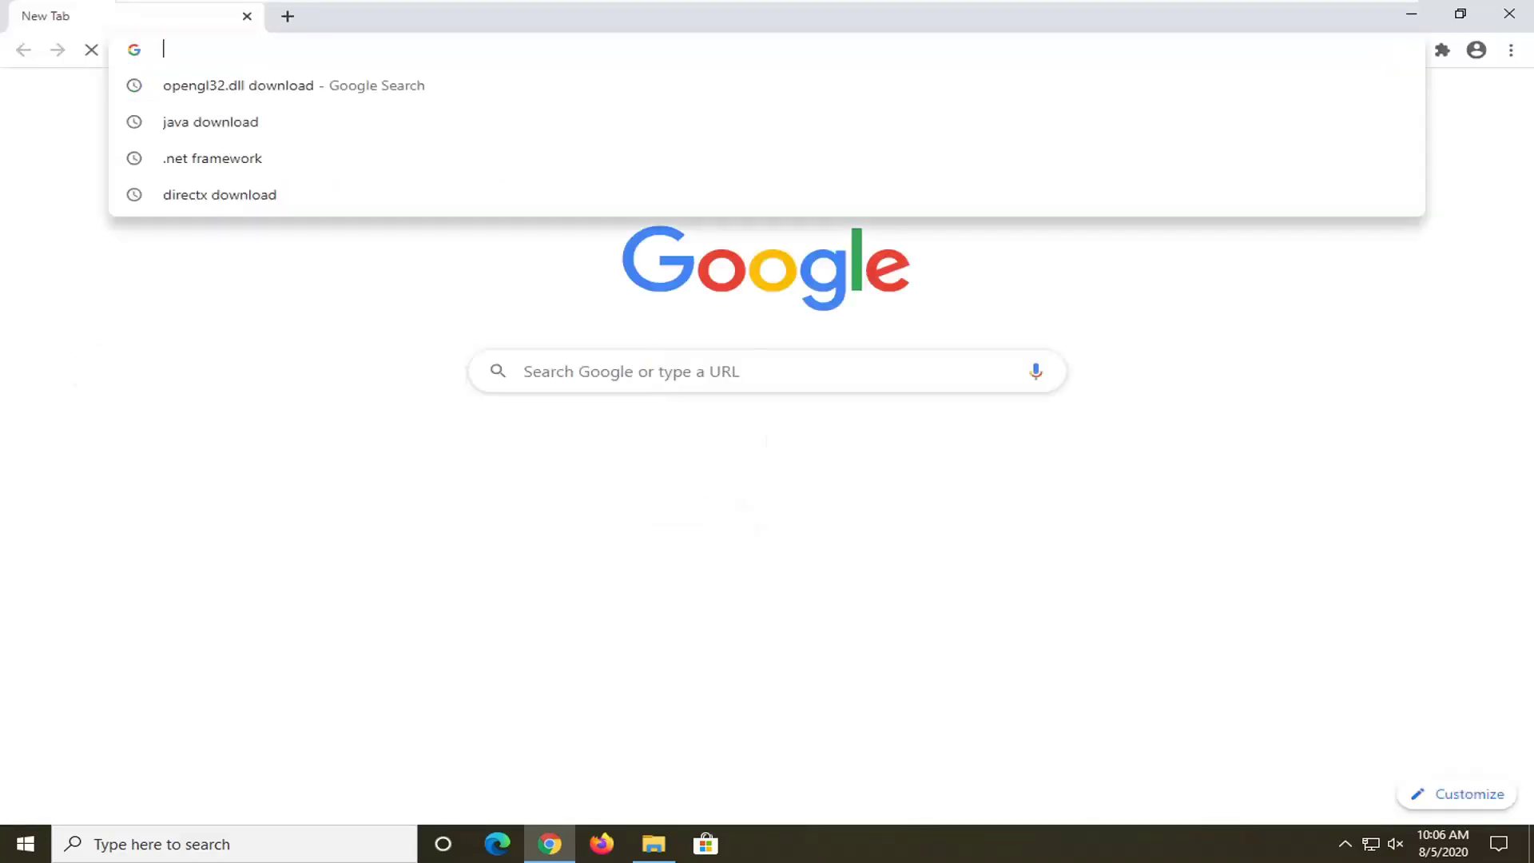
{"action": "type", "text": "google.com"}
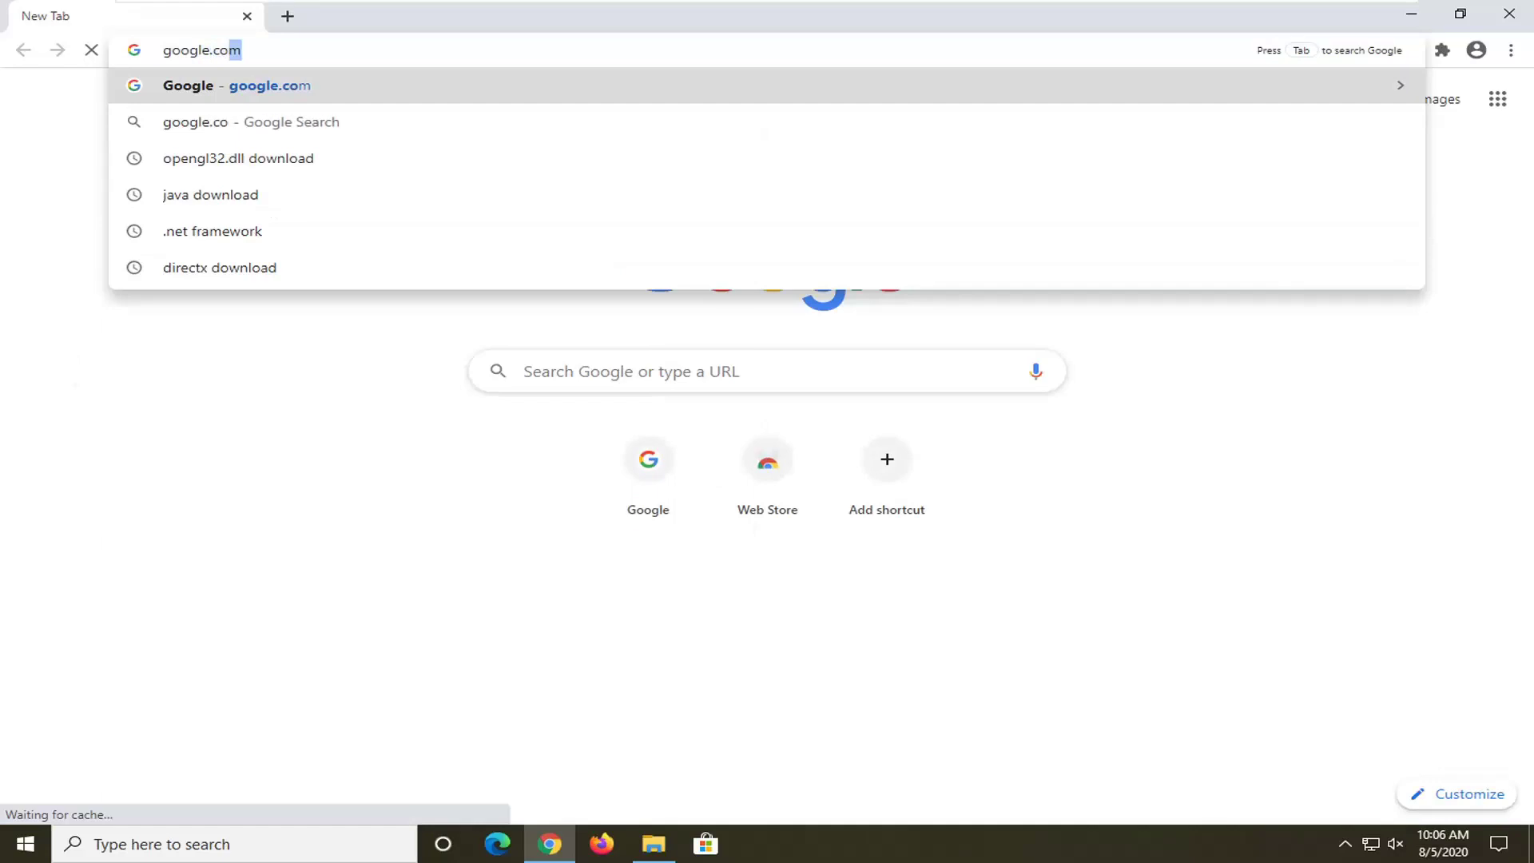
{"action": "key", "text": "Return"}
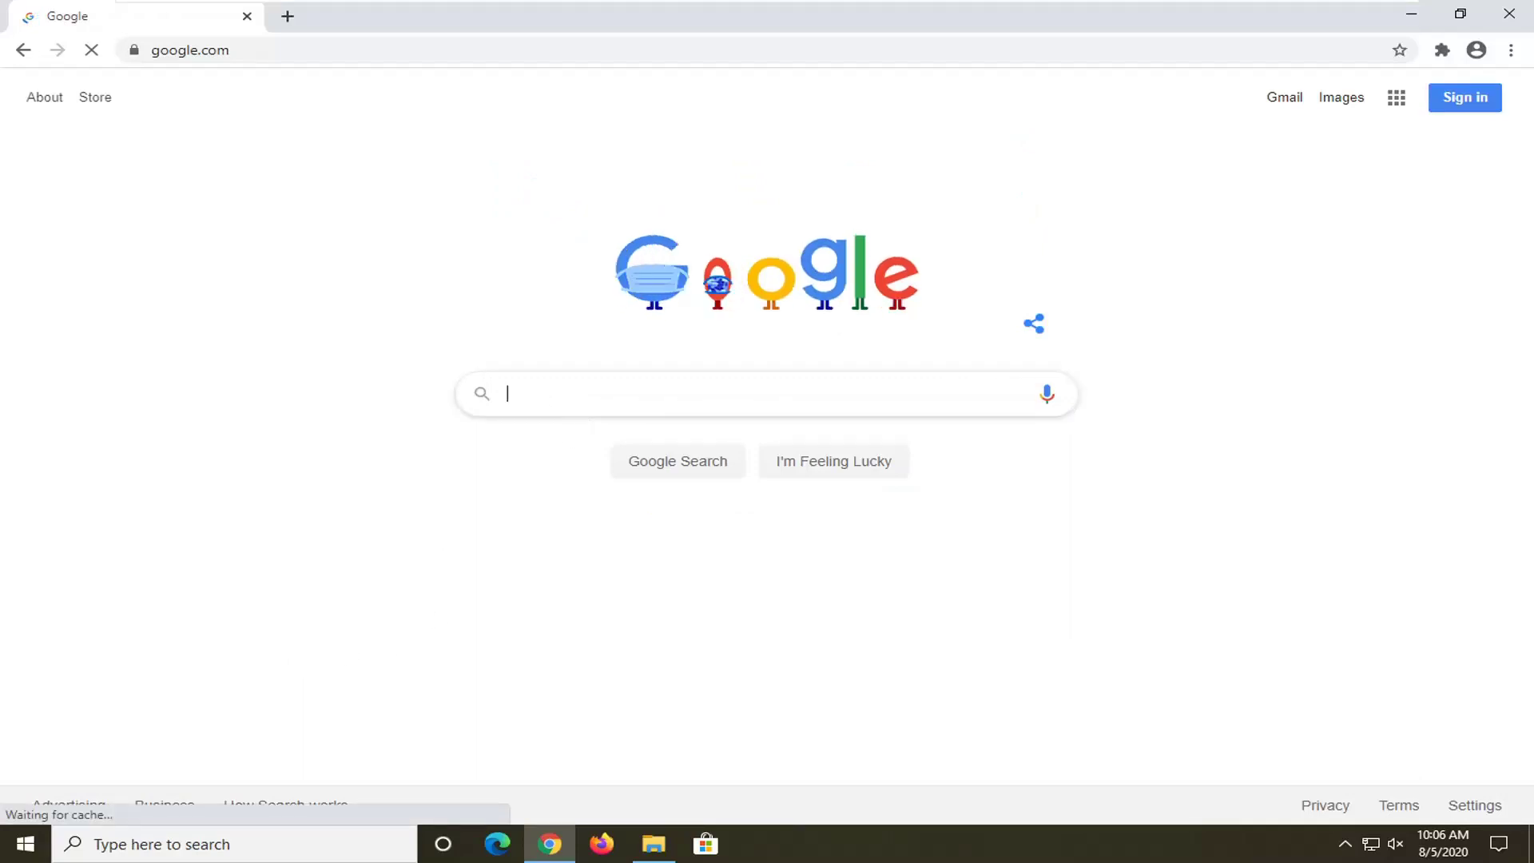
Search Google for "visual c__ redistrubtable 2017".
{"action": "type", "text": "visual c__"}
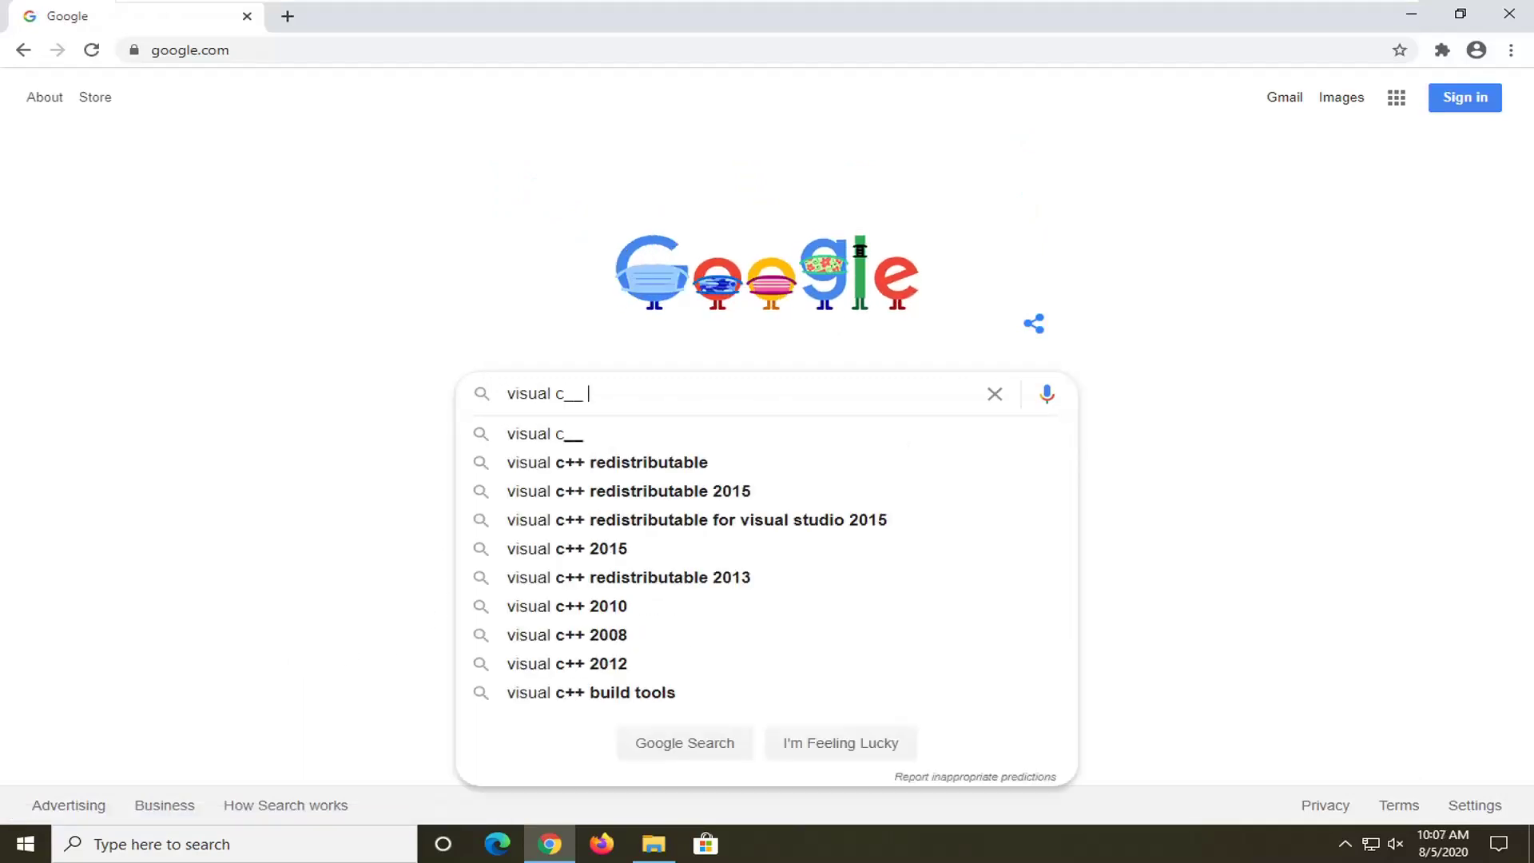
{"action": "type", "text": " redistrubt"}
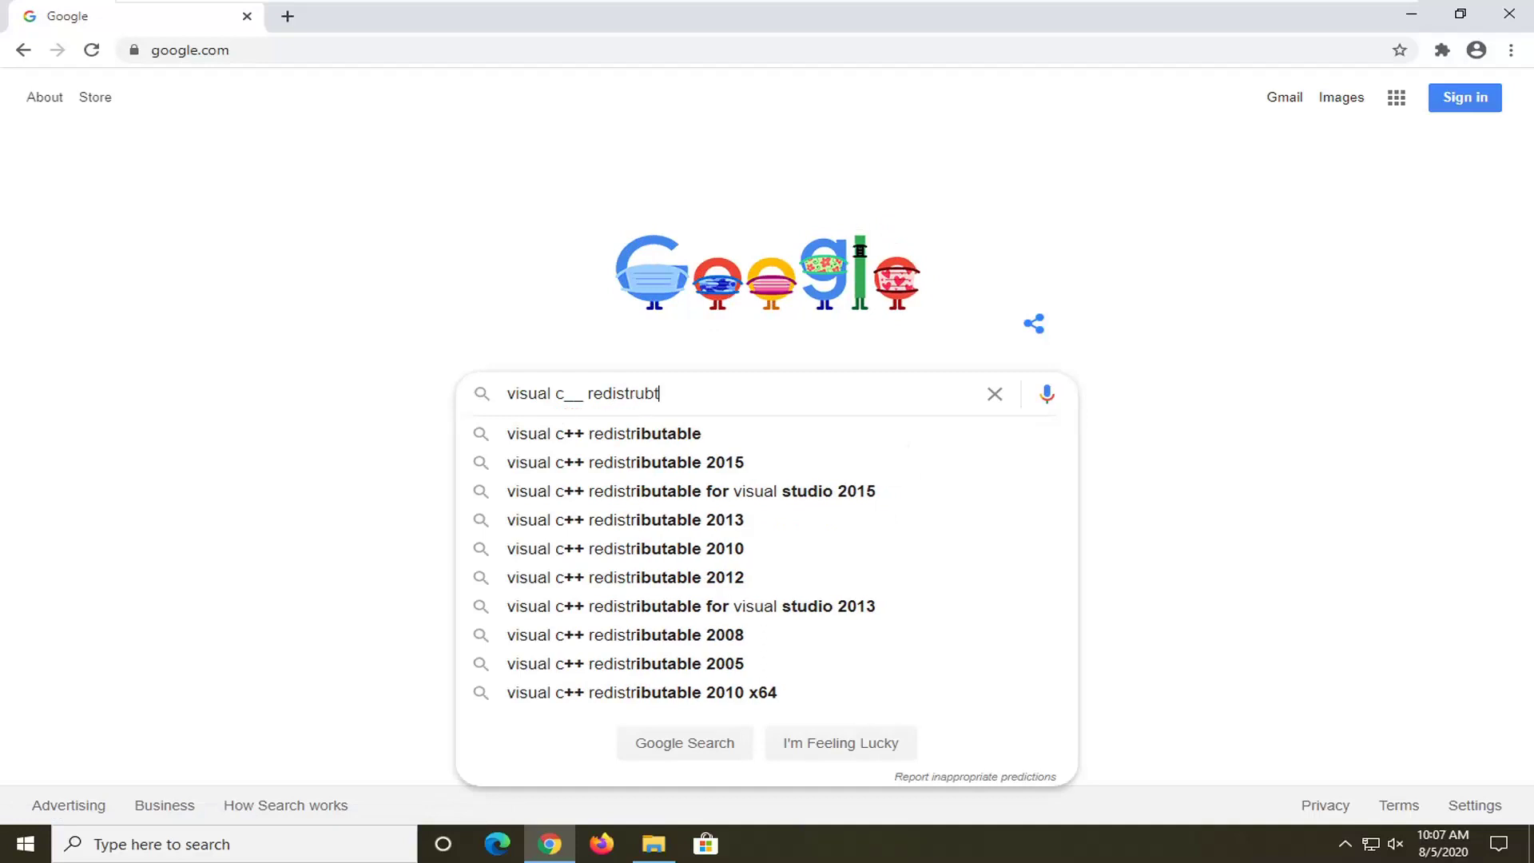
{"action": "type", "text": "able 20"}
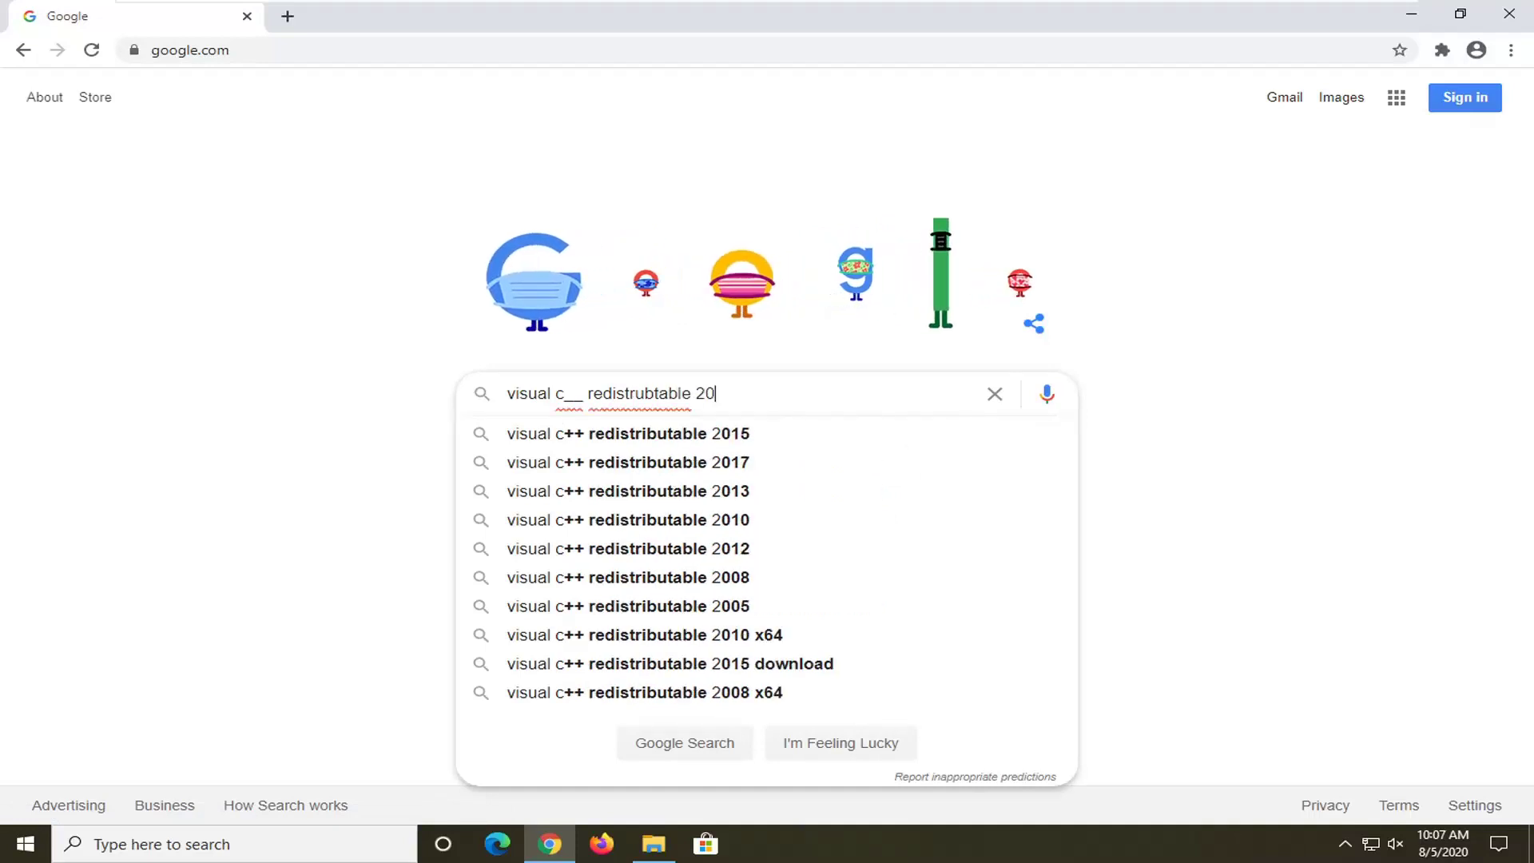
{"action": "type", "text": "17"}
{"action": "key", "text": "Return"}
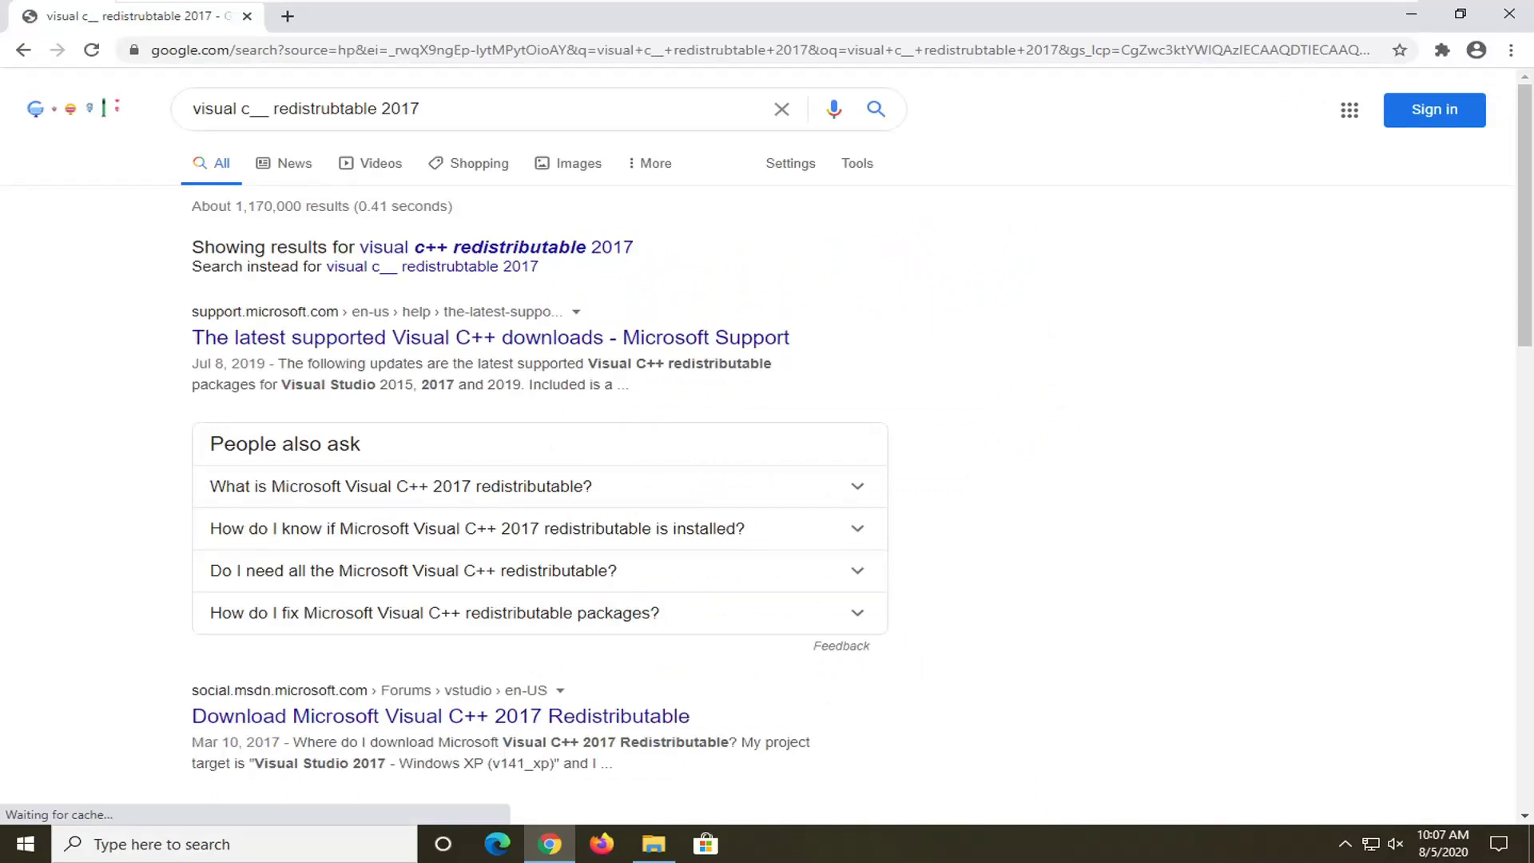
Open the Microsoft Support result "The latest supported Visual C++ downloads".
{"action": "scroll", "coordinate": [366, 610], "scroll_direction": "down", "scroll_amount": 1}
{"action": "scroll", "coordinate": [181, 318], "scroll_direction": "up", "scroll_amount": 1}
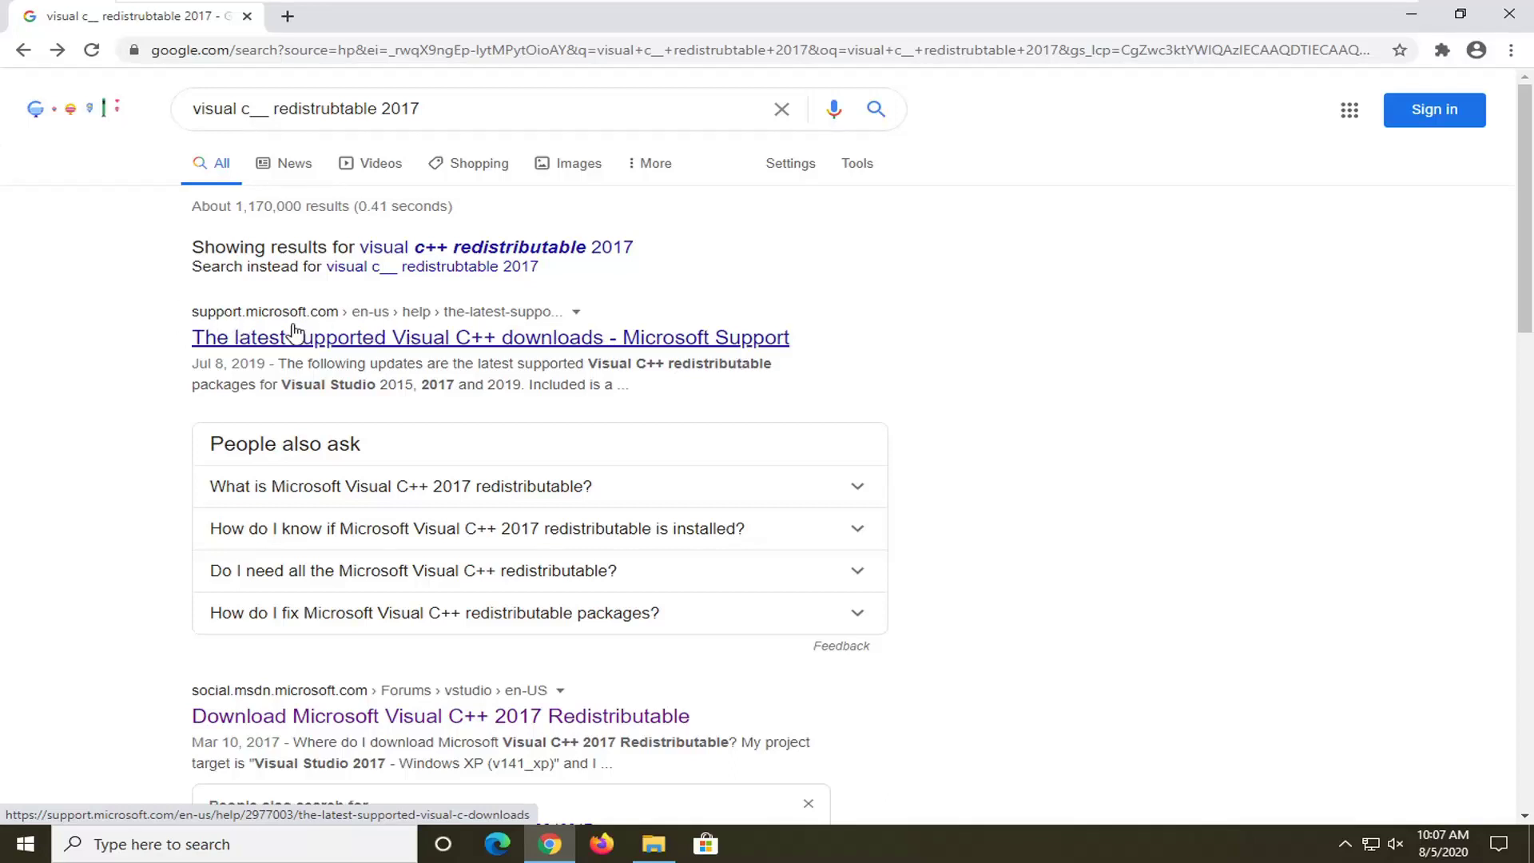
{"action": "left_click", "coordinate": [227, 334]}
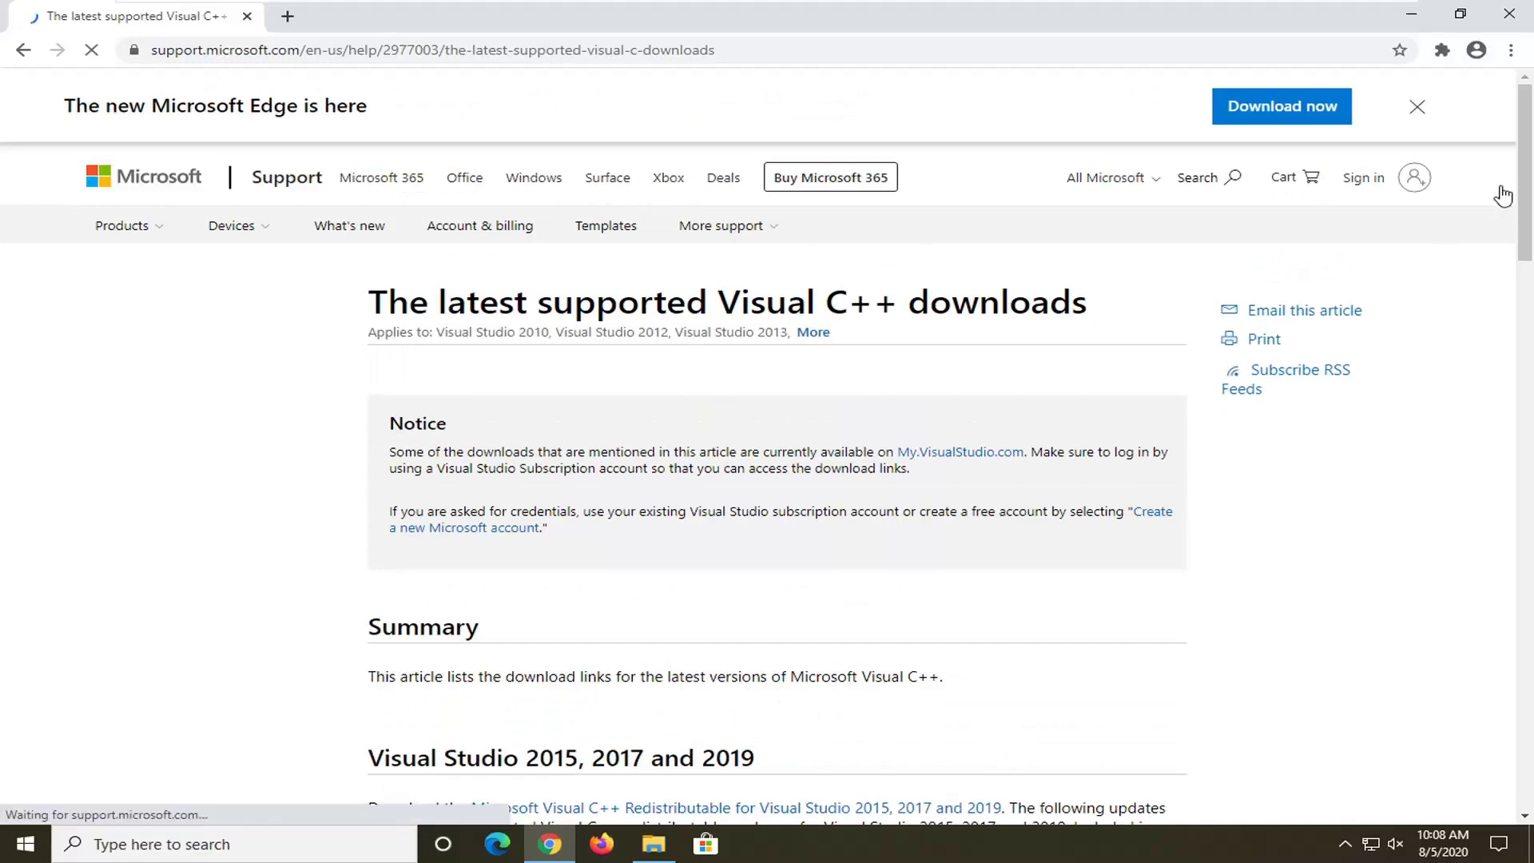
Download the x86 package vc_redist.x86.exe from the article's Visual Studio 2015, 2017 and 2019 section.
{"action": "scroll", "coordinate": [1125, 471], "scroll_direction": "down", "scroll_amount": 3}
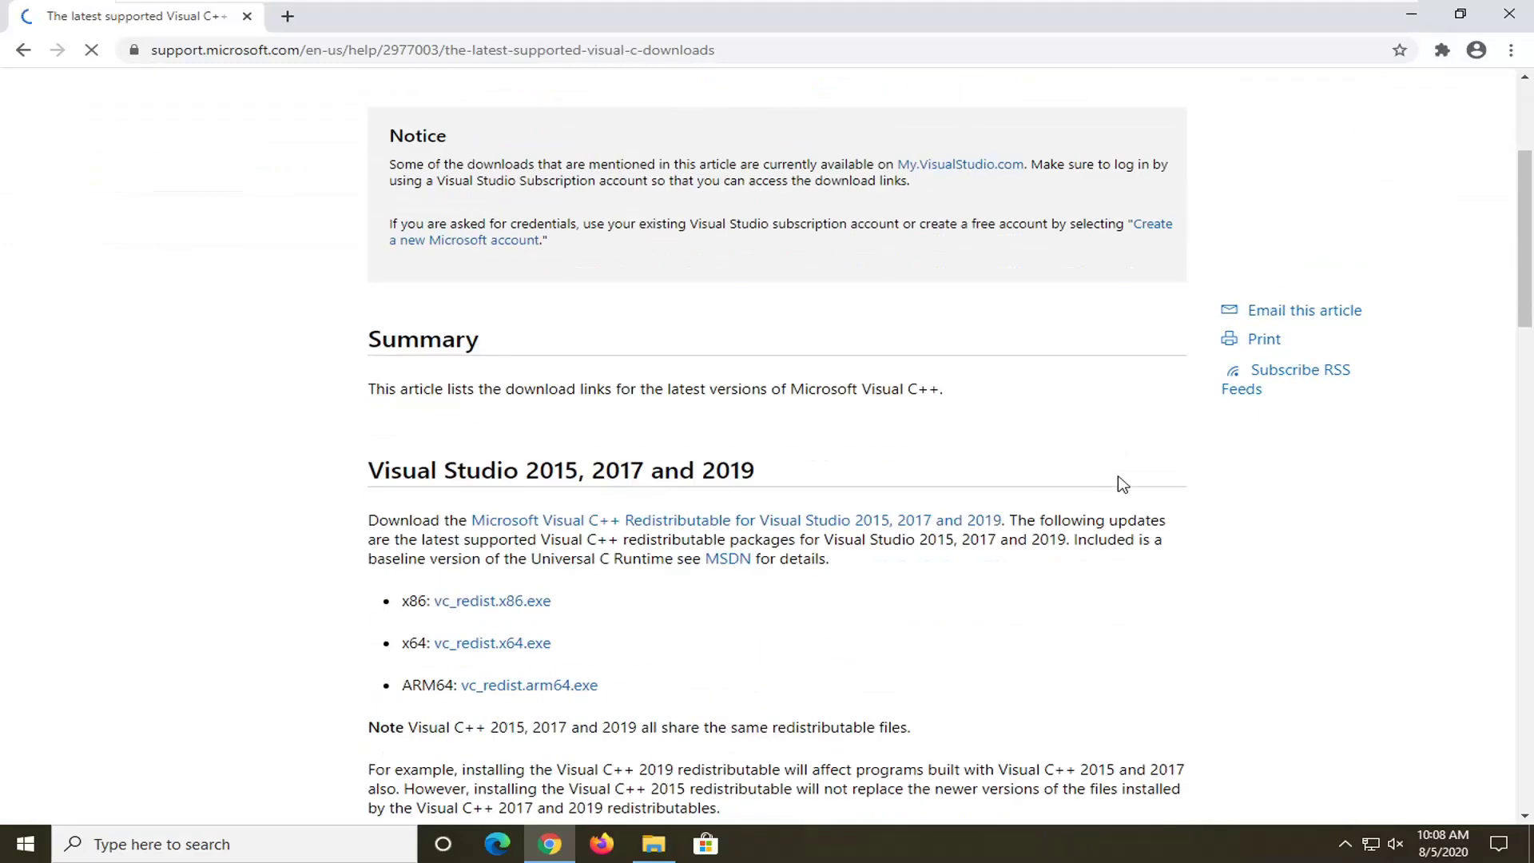
{"action": "scroll", "coordinate": [1031, 488], "scroll_direction": "down", "scroll_amount": 1}
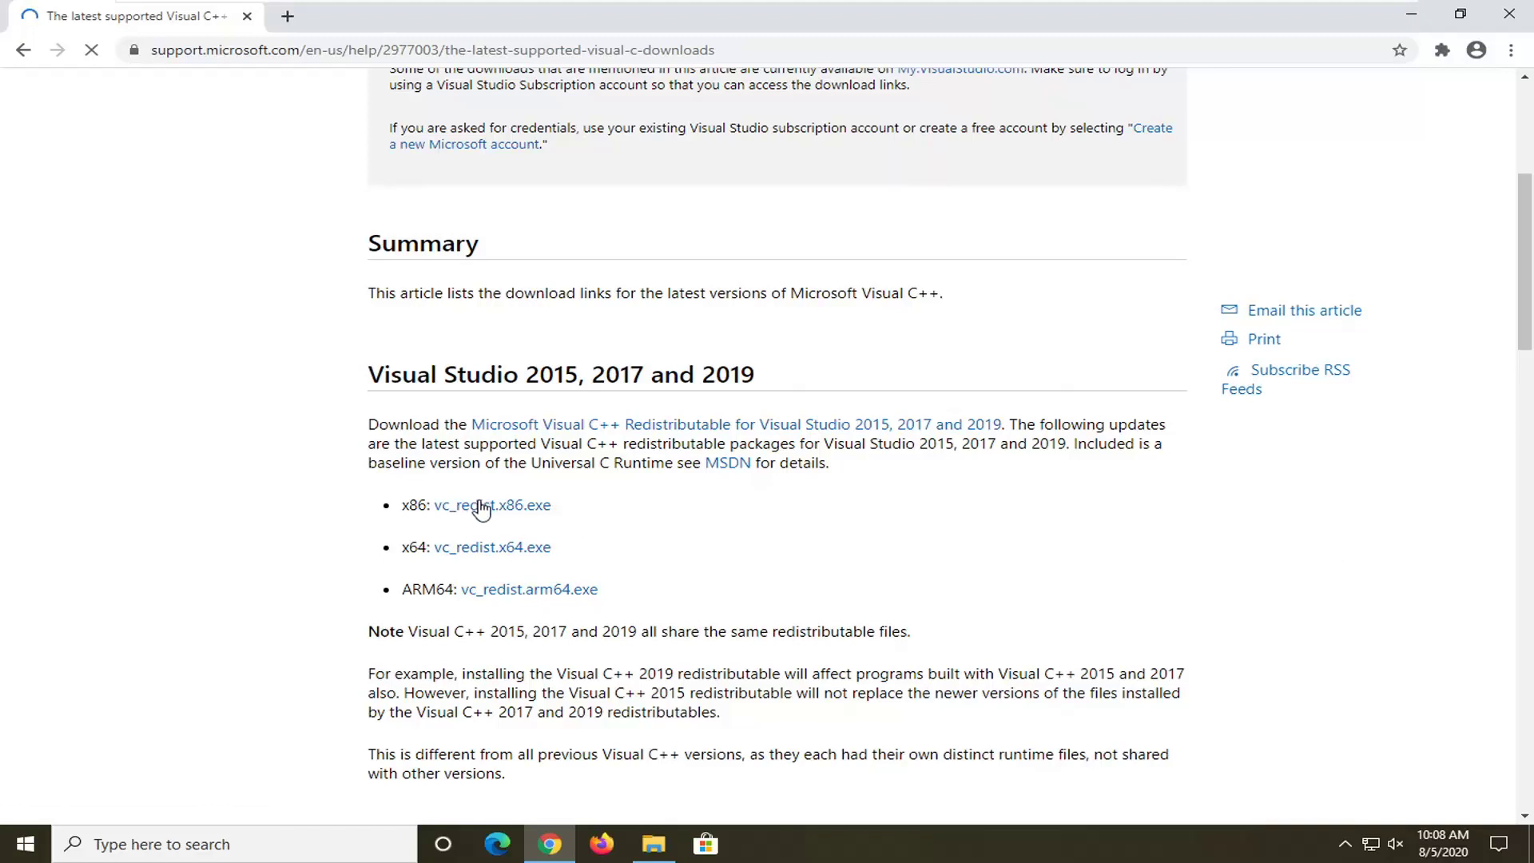
{"action": "left_click", "coordinate": [537, 508]}
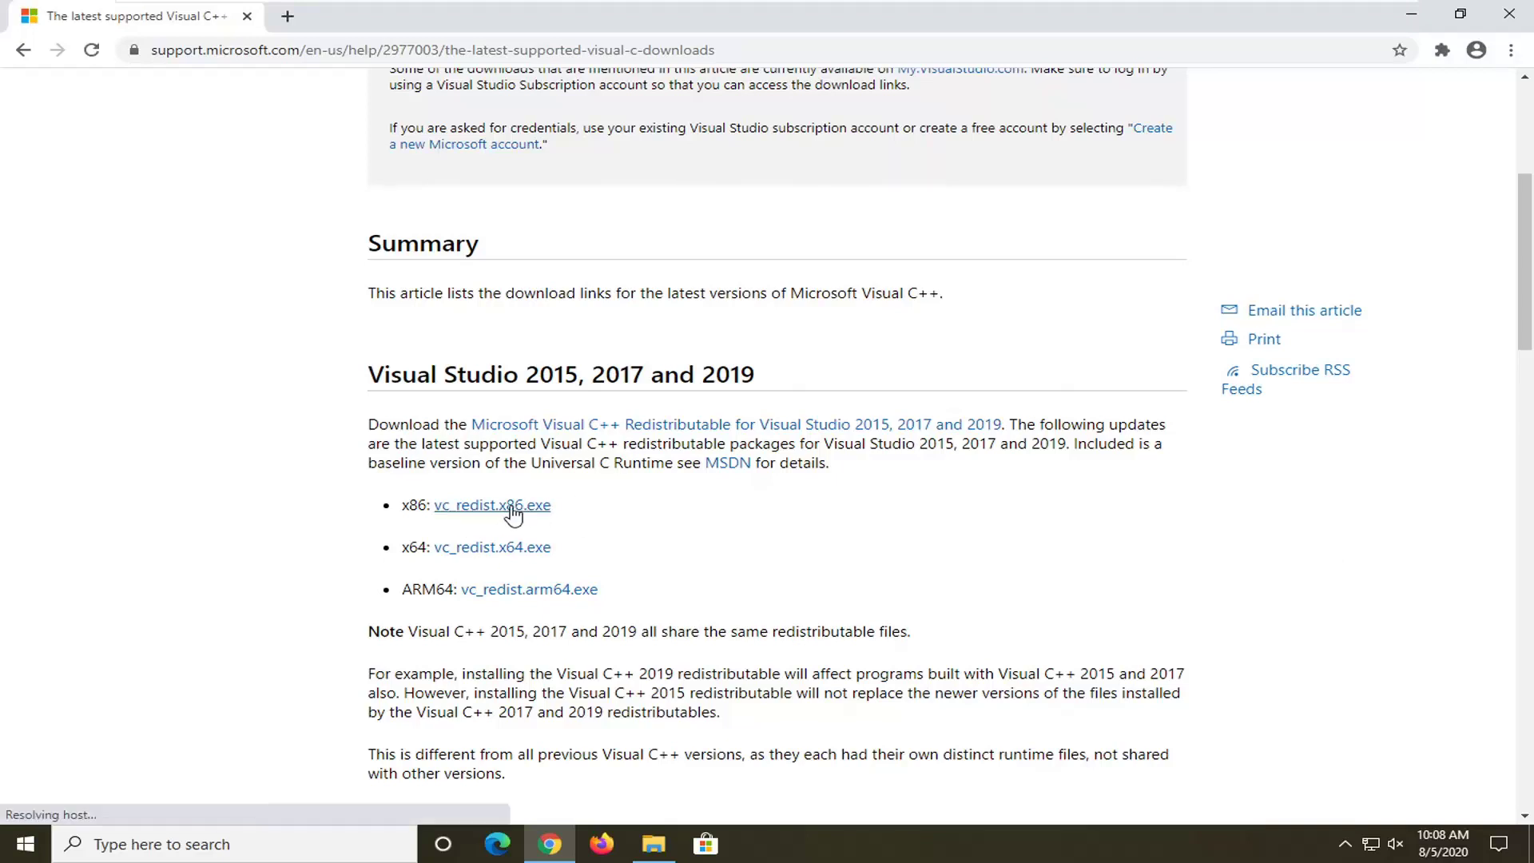
{"action": "right_click", "coordinate": [518, 509]}
{"action": "key", "text": "Escape"}
{"action": "left_click", "coordinate": [488, 511]}
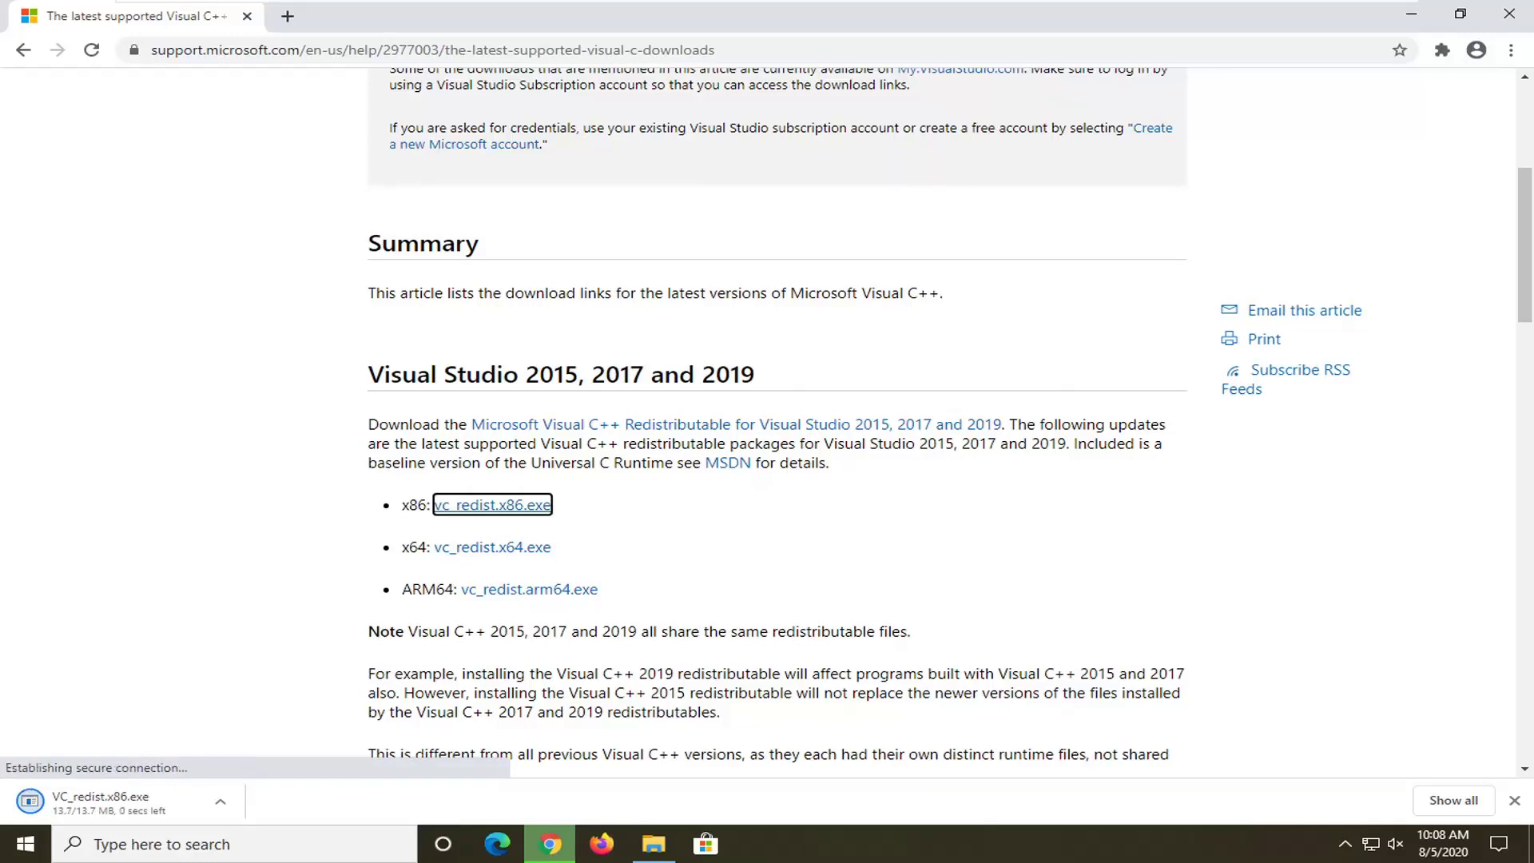
{"action": "left_click", "coordinate": [100, 801]}
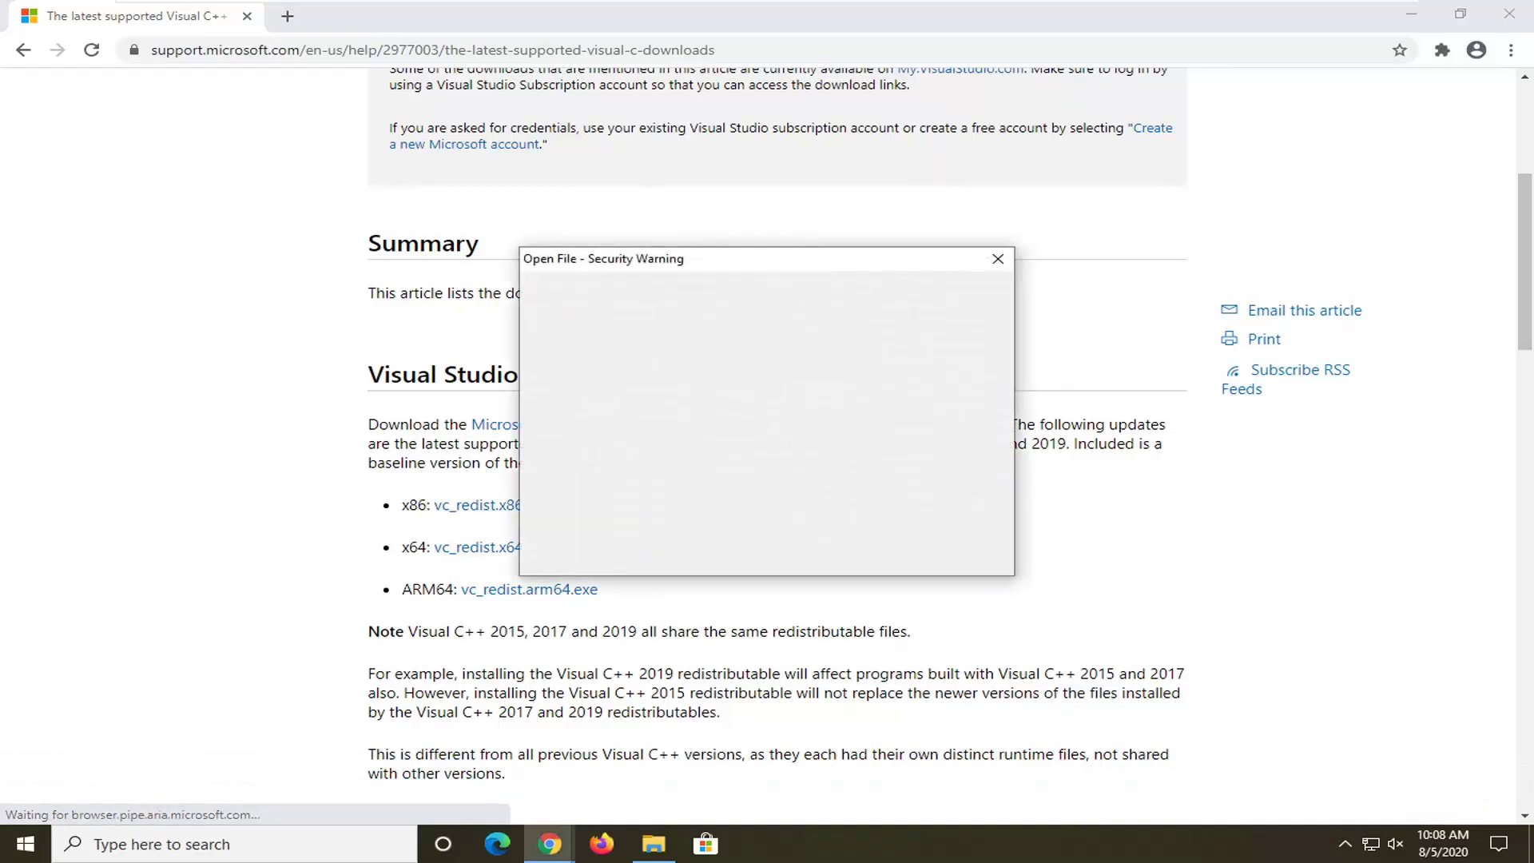
{"action": "key", "text": "Return"}
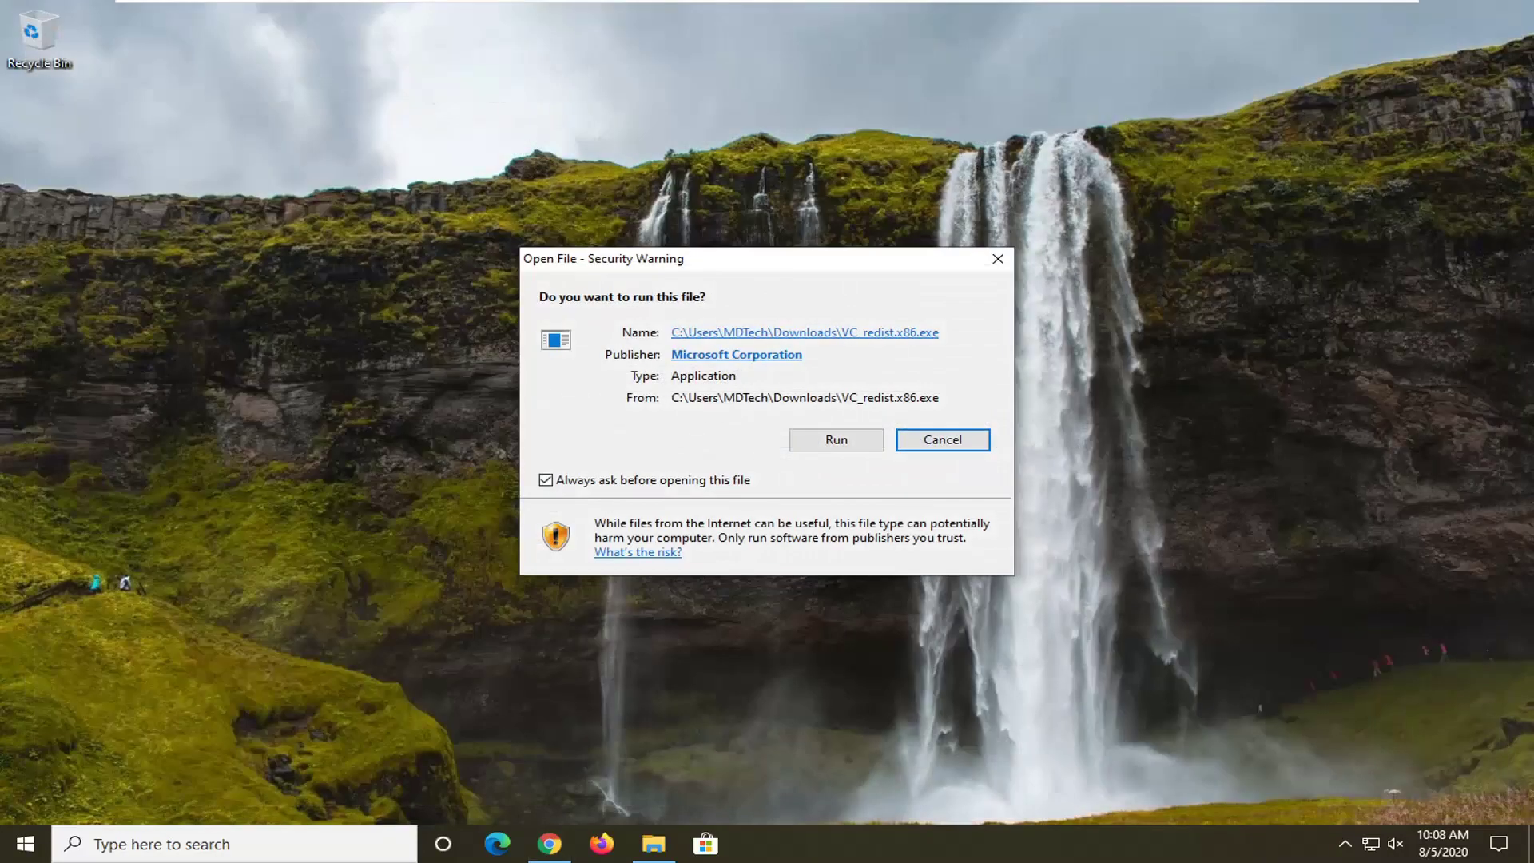
{"action": "key", "text": "Return"}
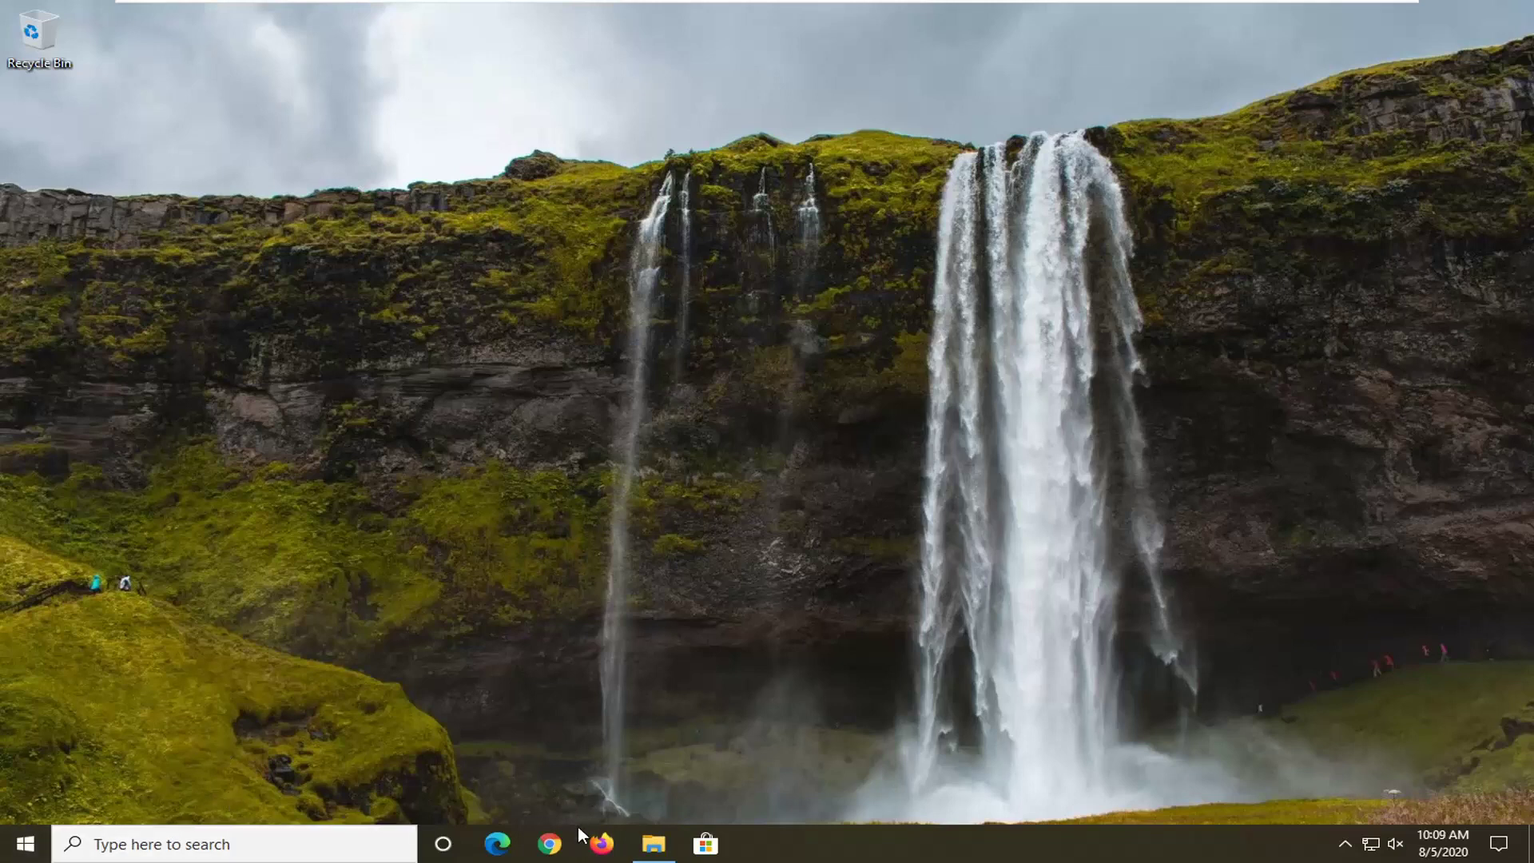
Switch to File Explorer, run VC_redist.x86 from the Downloads folder despite the security warning, and minimize the folder window.
{"action": "left_click", "coordinate": [653, 846]}
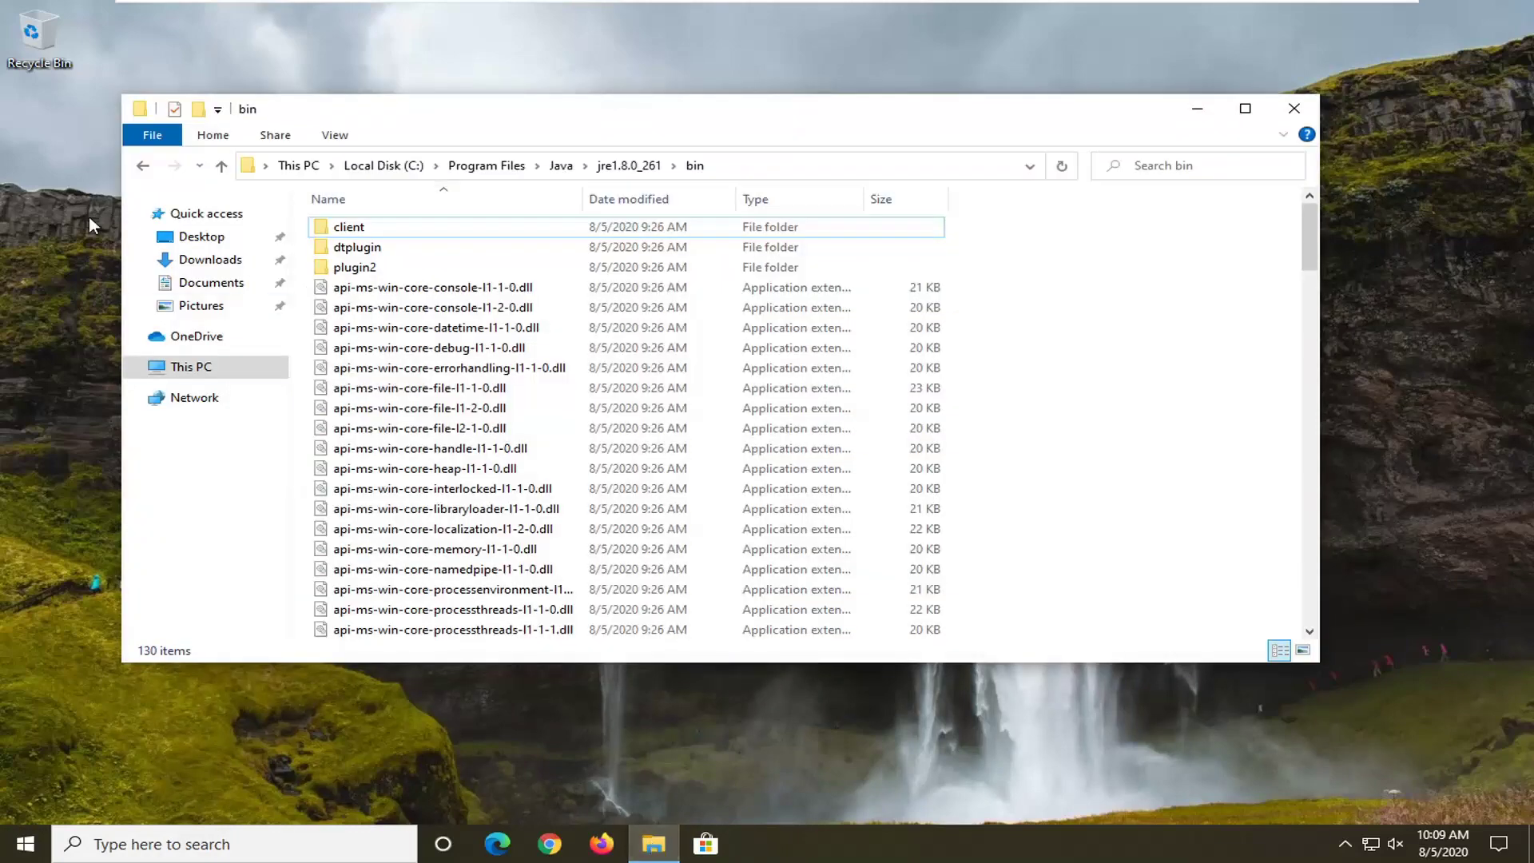
{"action": "left_click", "coordinate": [209, 262]}
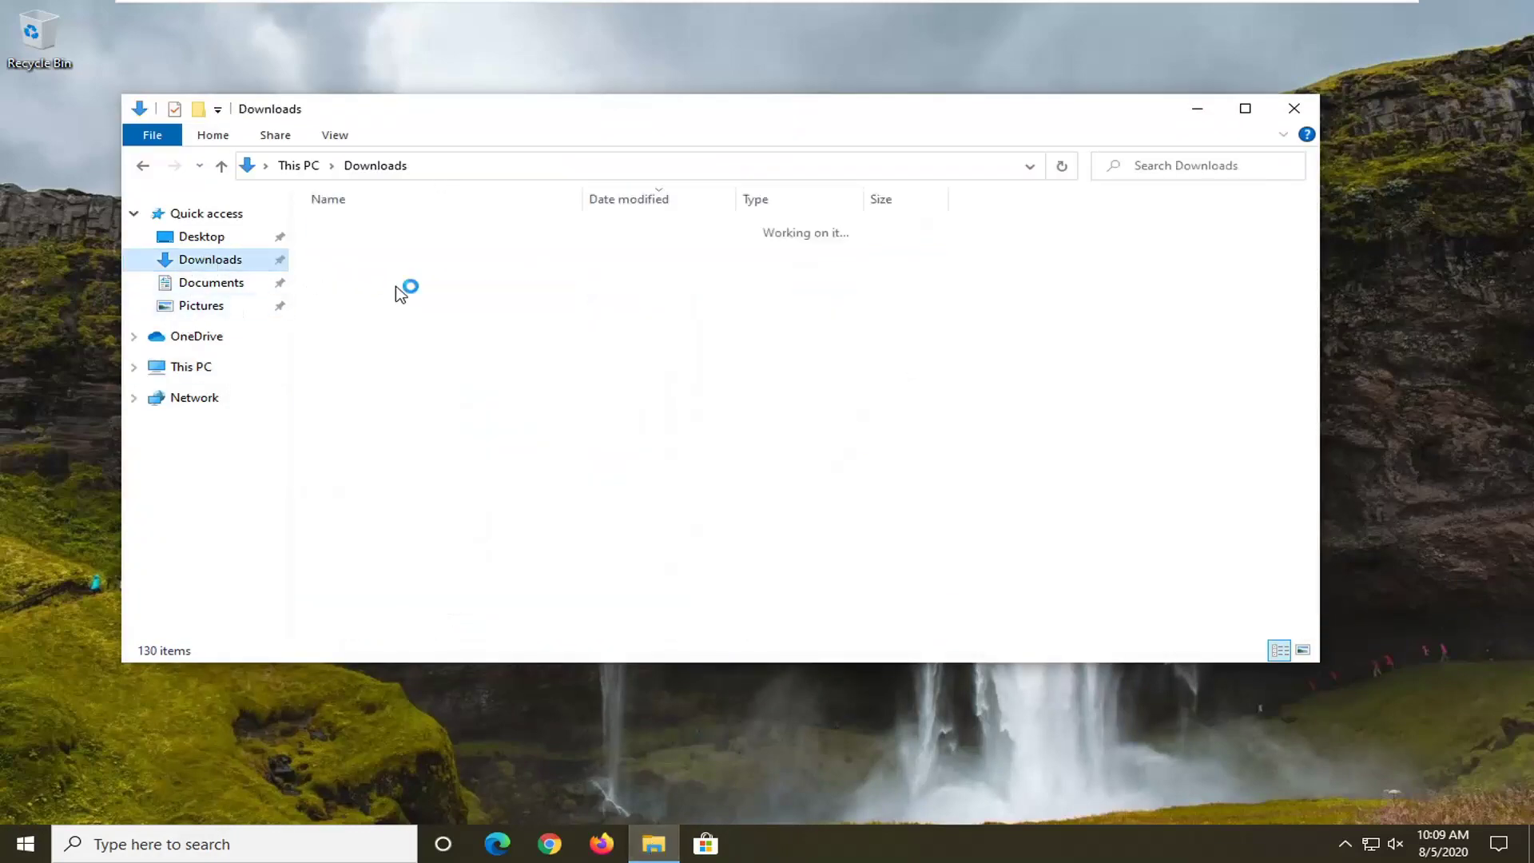
{"action": "double_click", "coordinate": [359, 253]}
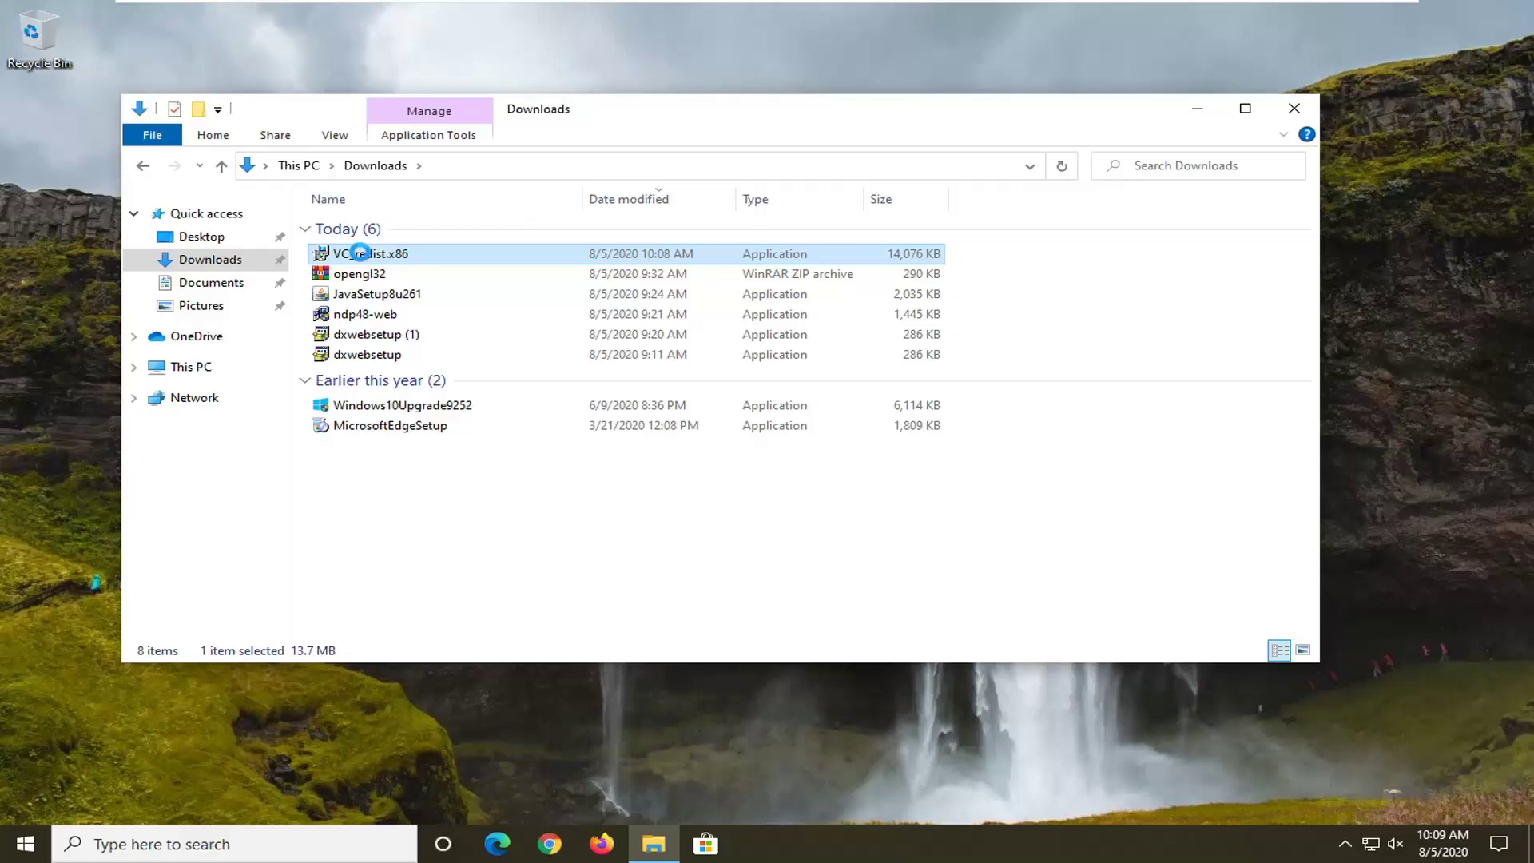
{"action": "right_click", "coordinate": [360, 254]}
{"action": "left_click", "coordinate": [360, 258]}
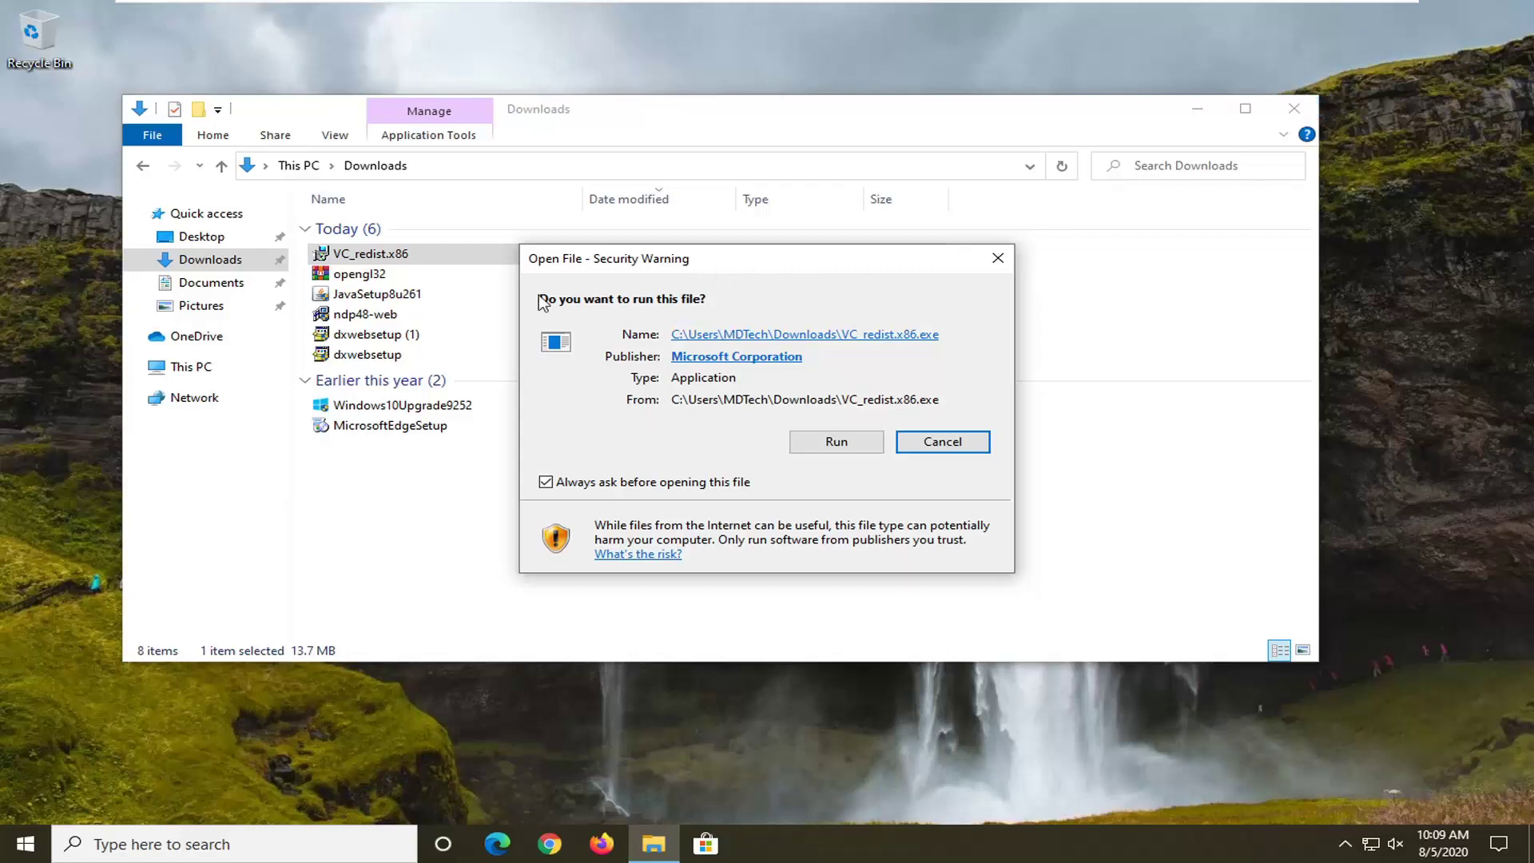
{"action": "left_click", "coordinate": [837, 442]}
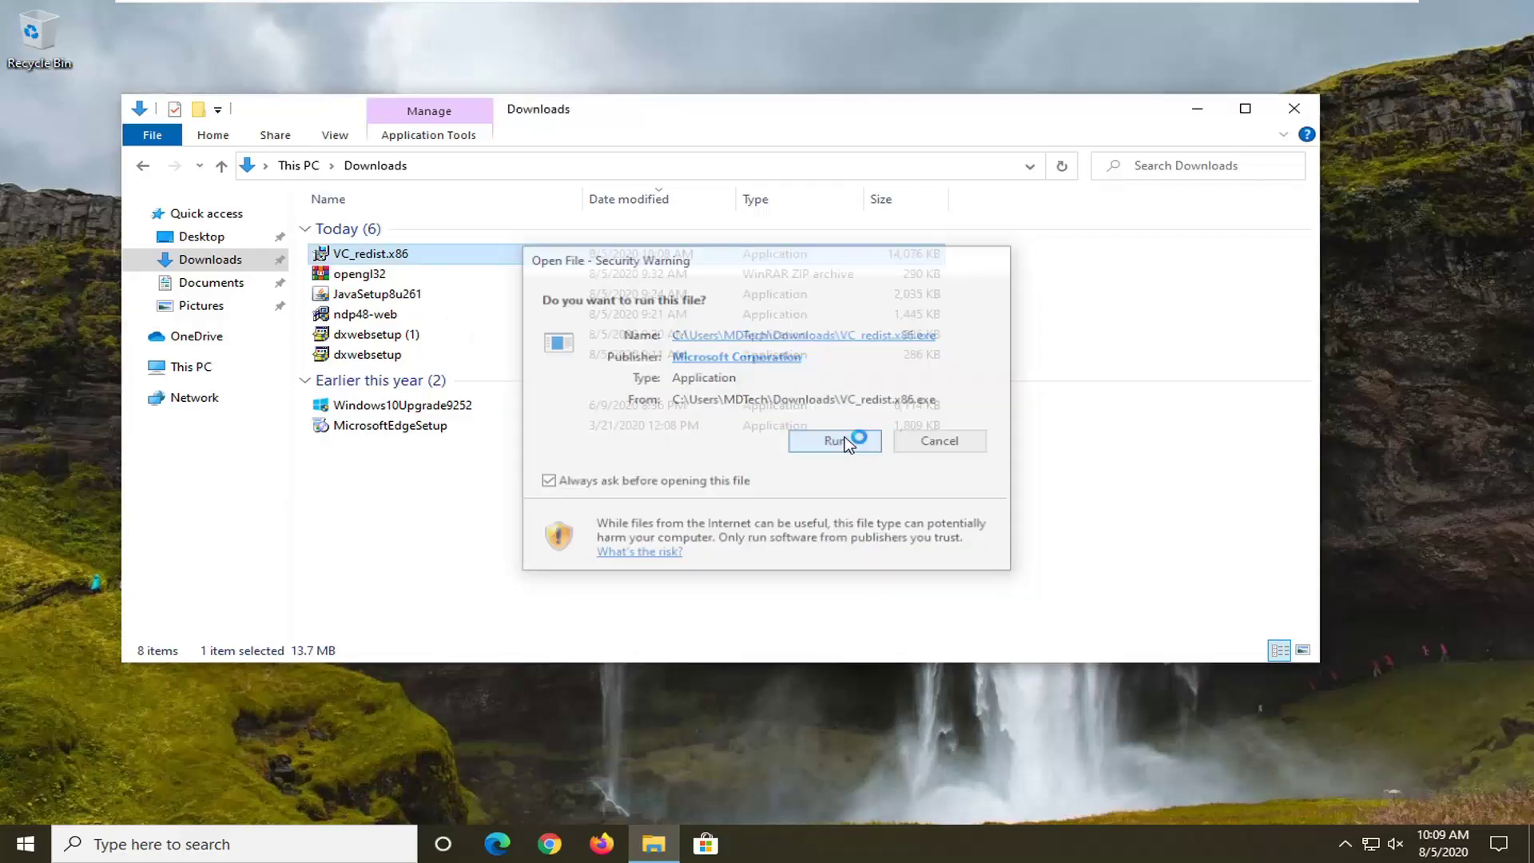
{"action": "left_click", "coordinate": [1203, 109]}
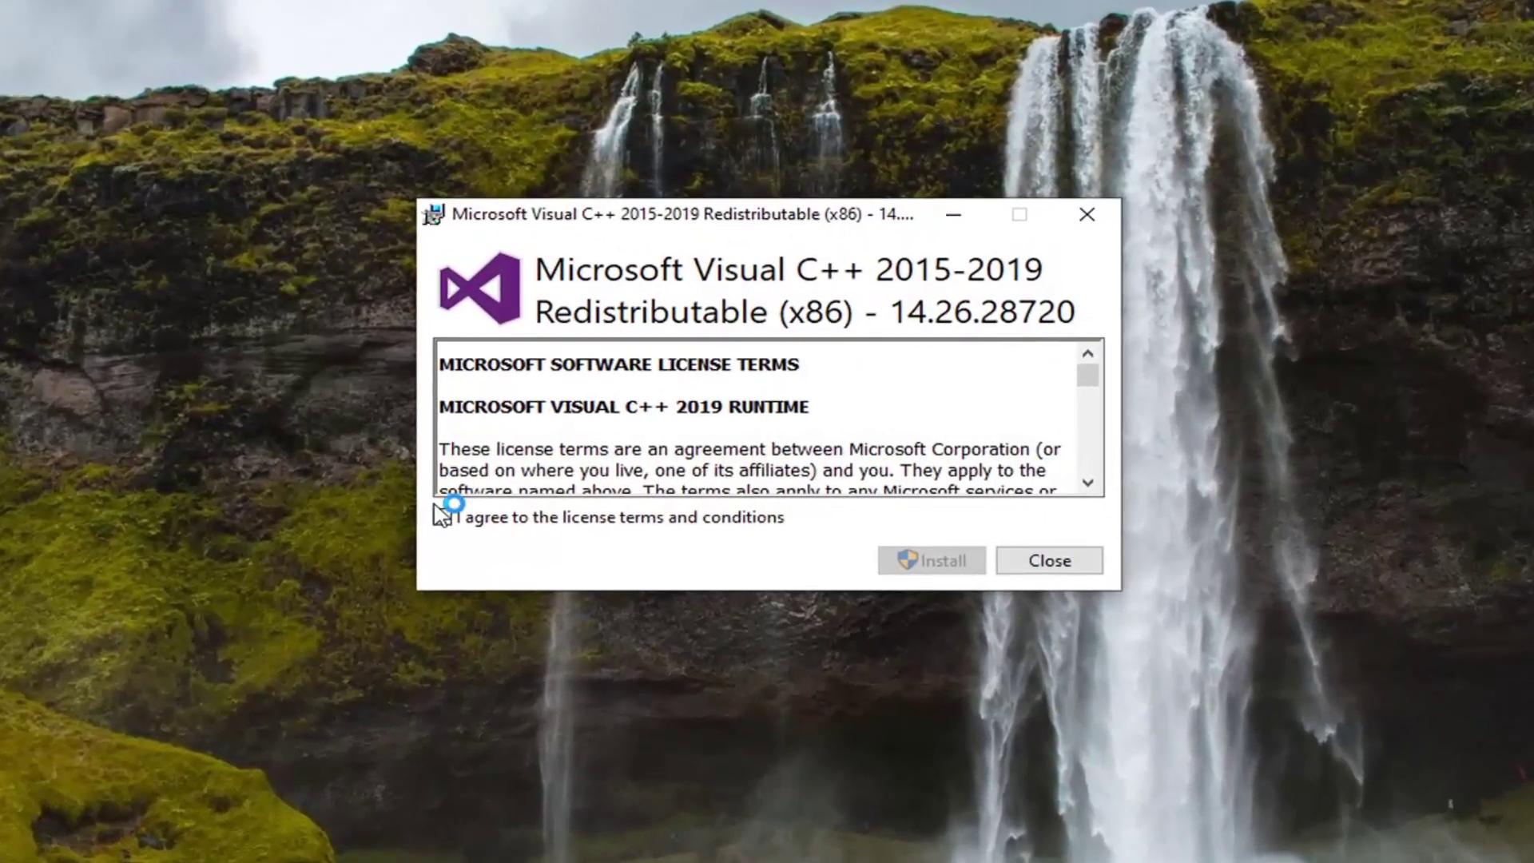
Agree to the license terms, install the Visual C++ 2015-2019 Redistributable (x86), and allow it to make changes to the device.
{"action": "left_click", "coordinate": [512, 520]}
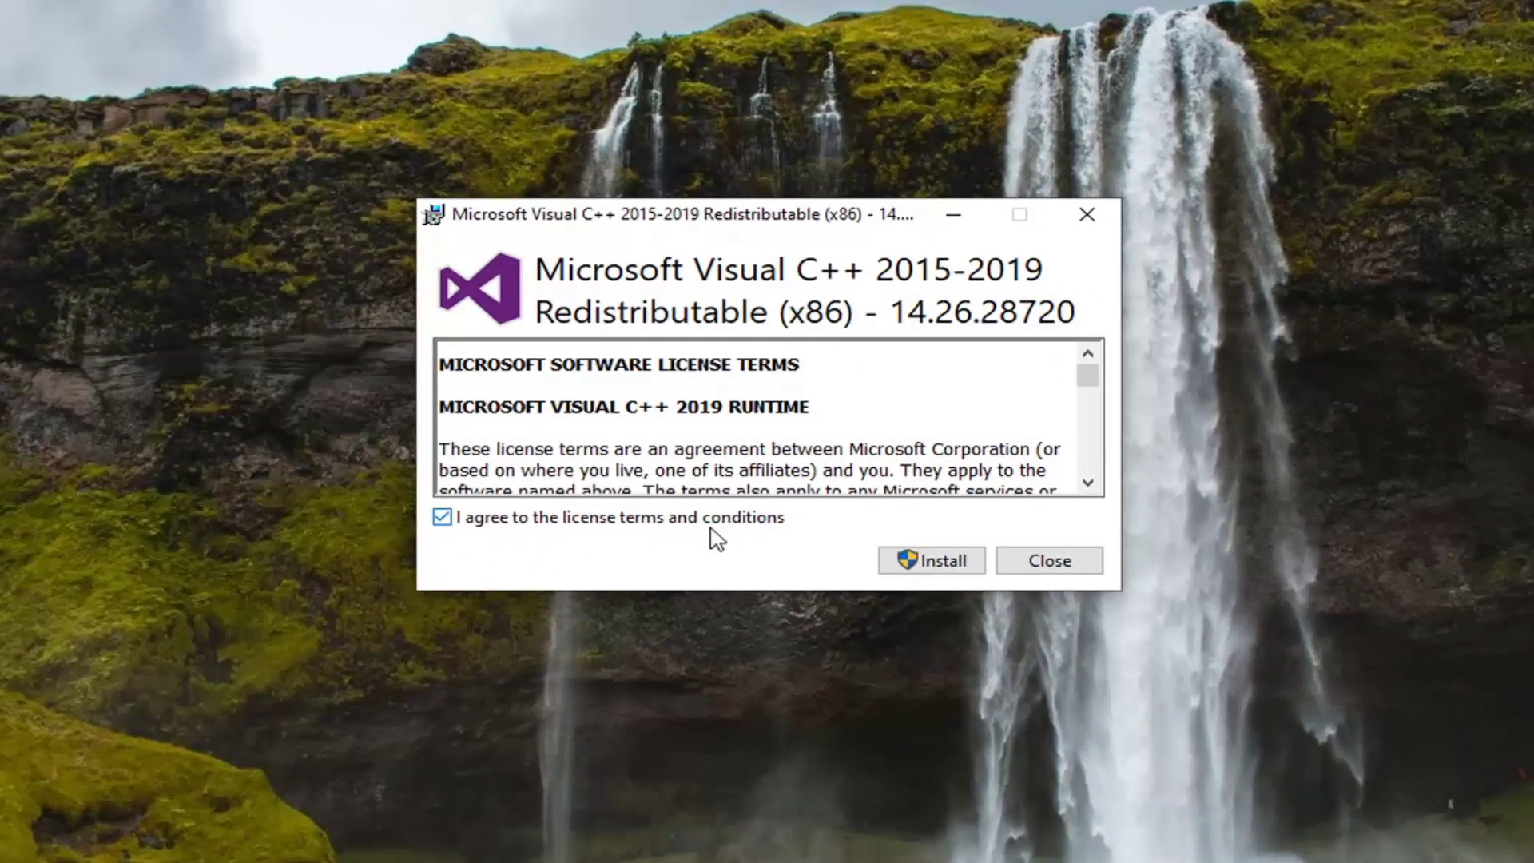
{"action": "left_click", "coordinate": [943, 569]}
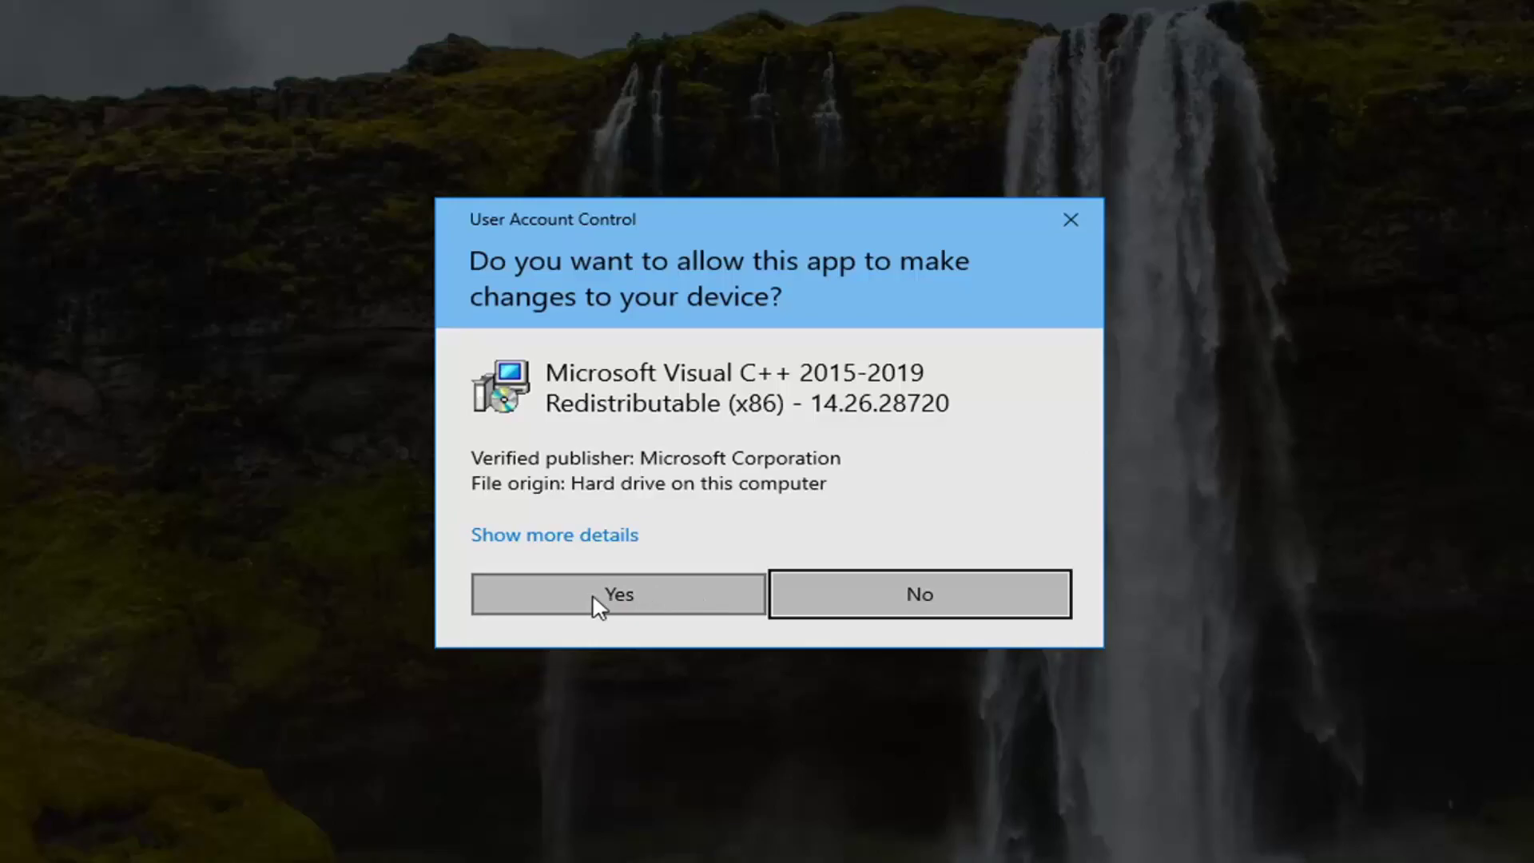
{"action": "left_click", "coordinate": [596, 597]}
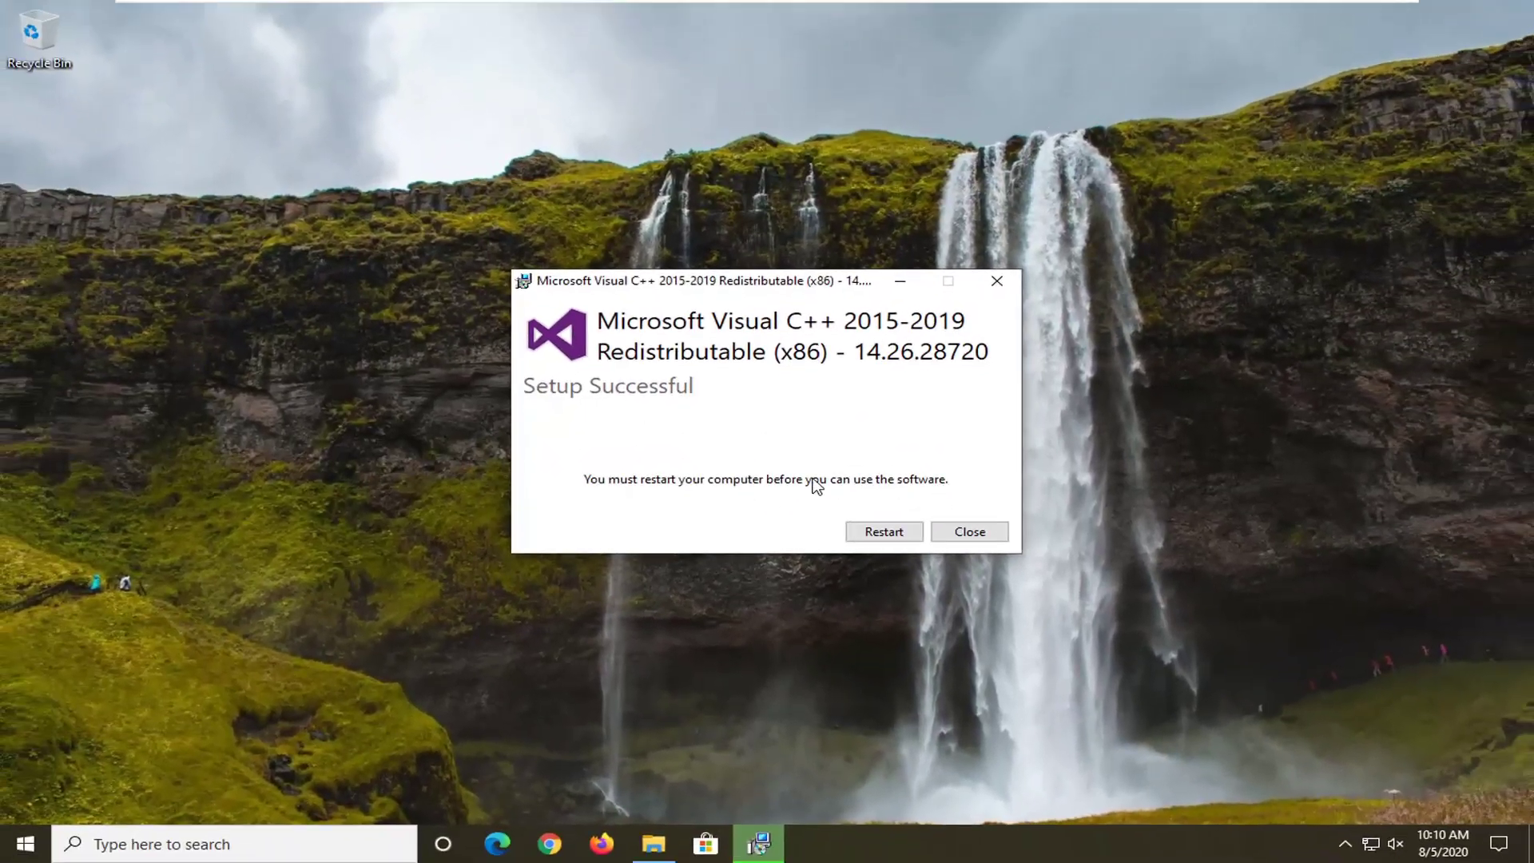
Restart the computer from the completed setup and sign back in to Windows.
{"action": "left_click", "coordinate": [882, 532]}
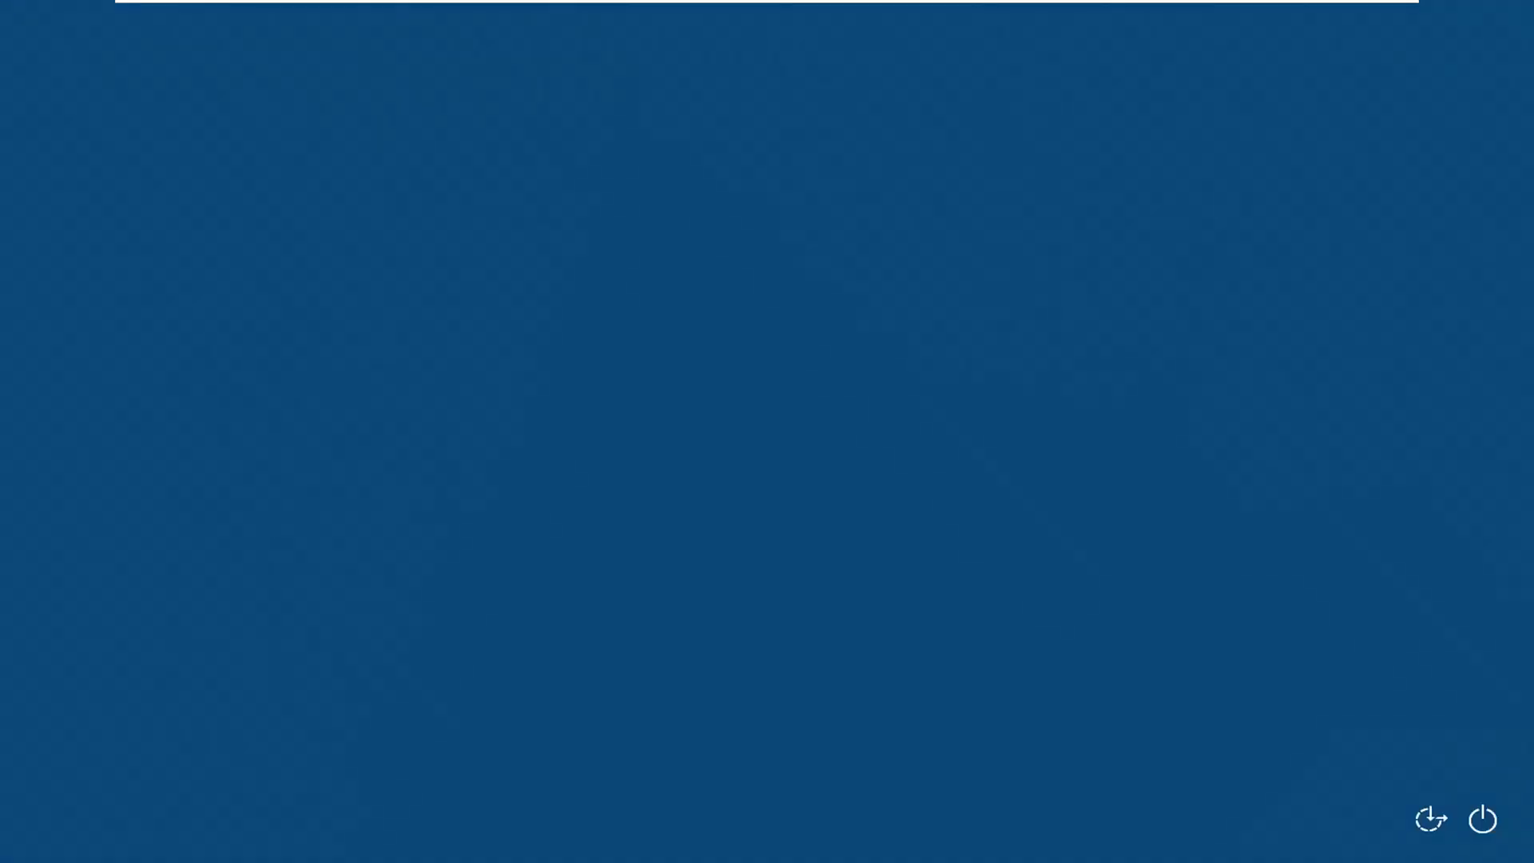
{"action": "key", "text": "Return"}
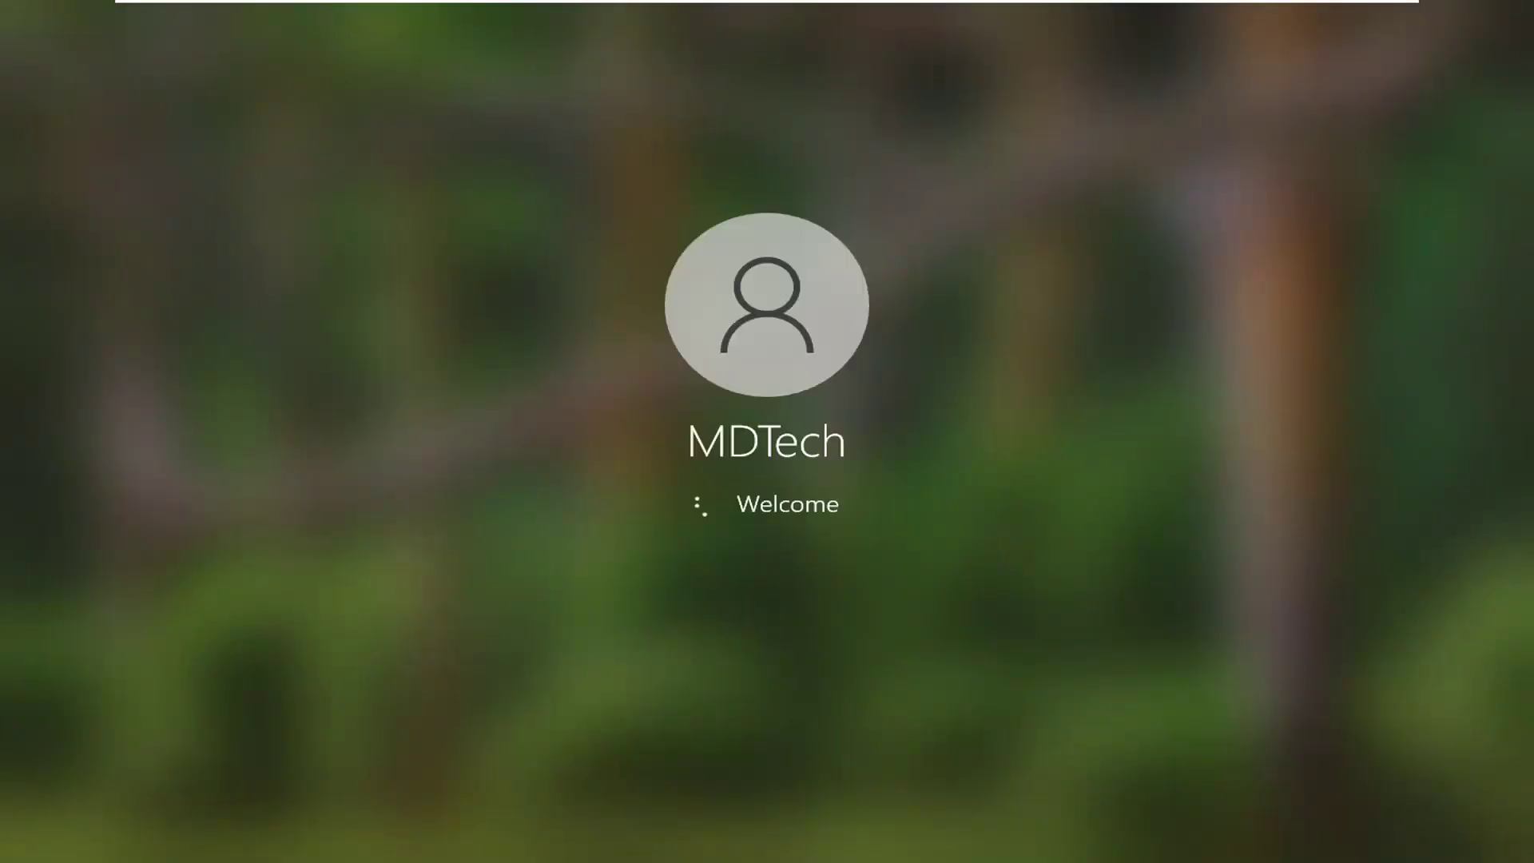